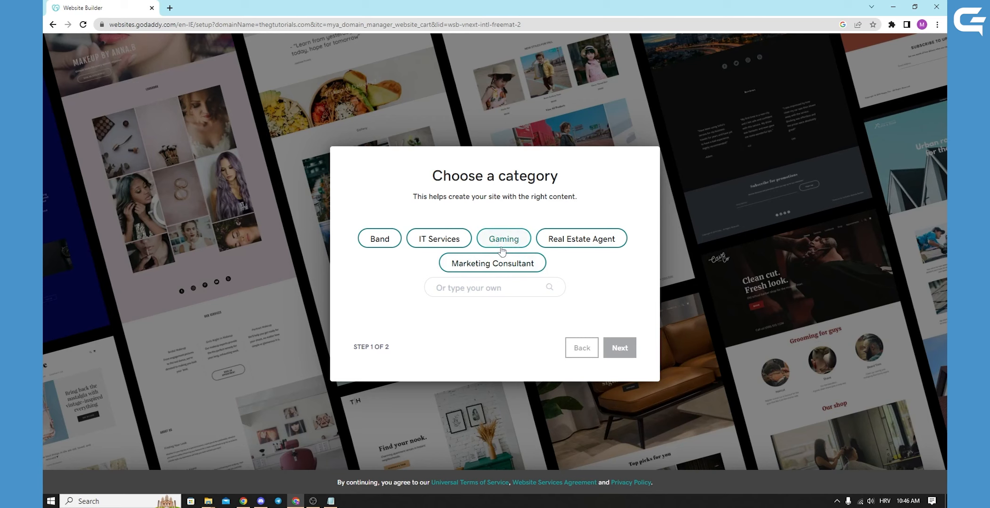
Choose IT Services as the site category and name the site thegtutorials
click(451, 240)
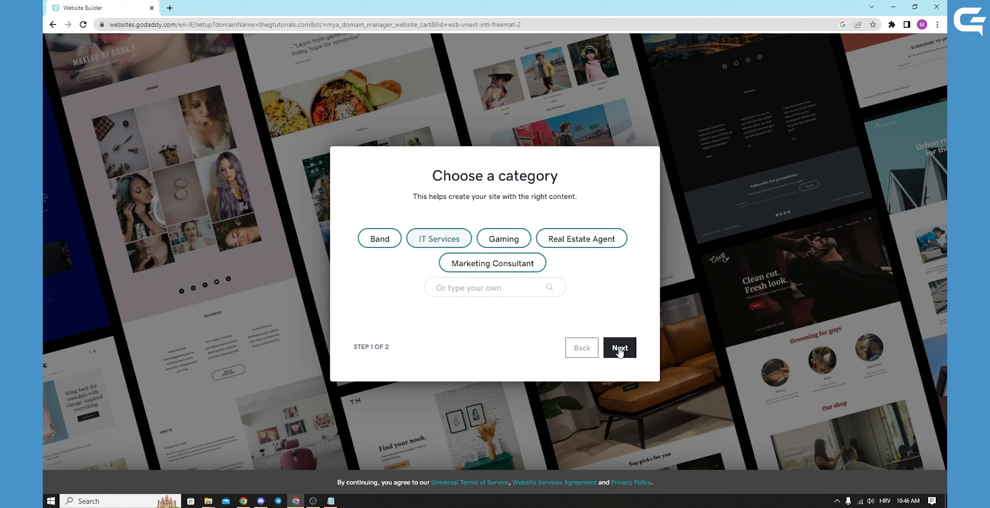
click(618, 351)
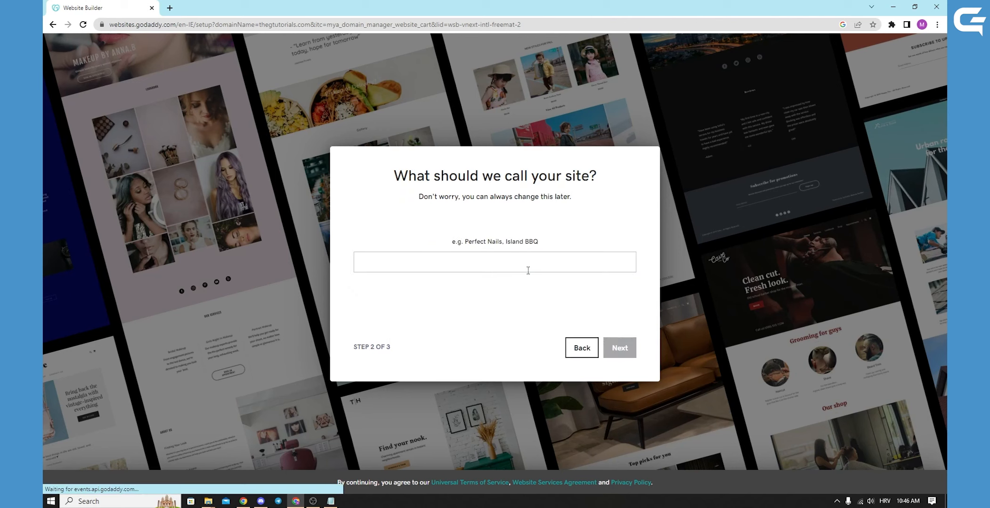
click(505, 263)
text(thegtutorials)
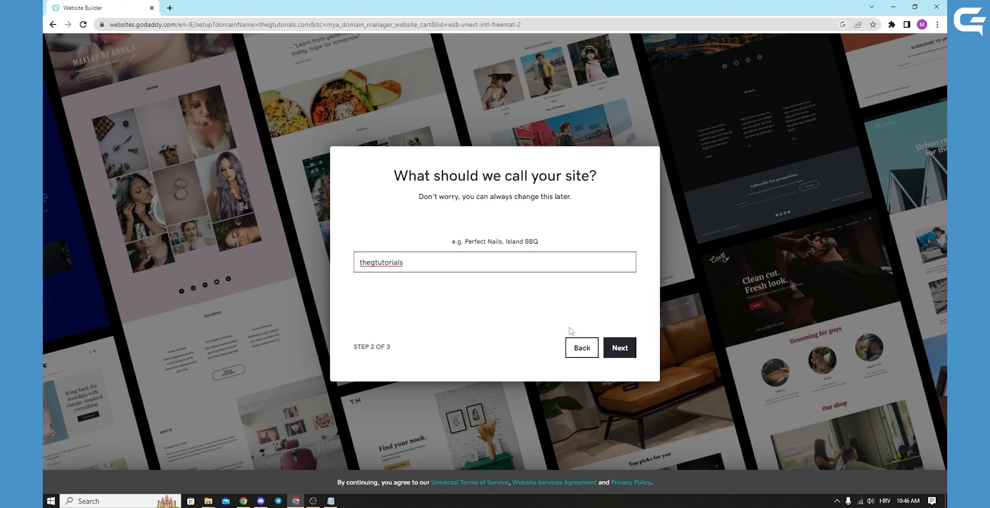
click(619, 349)
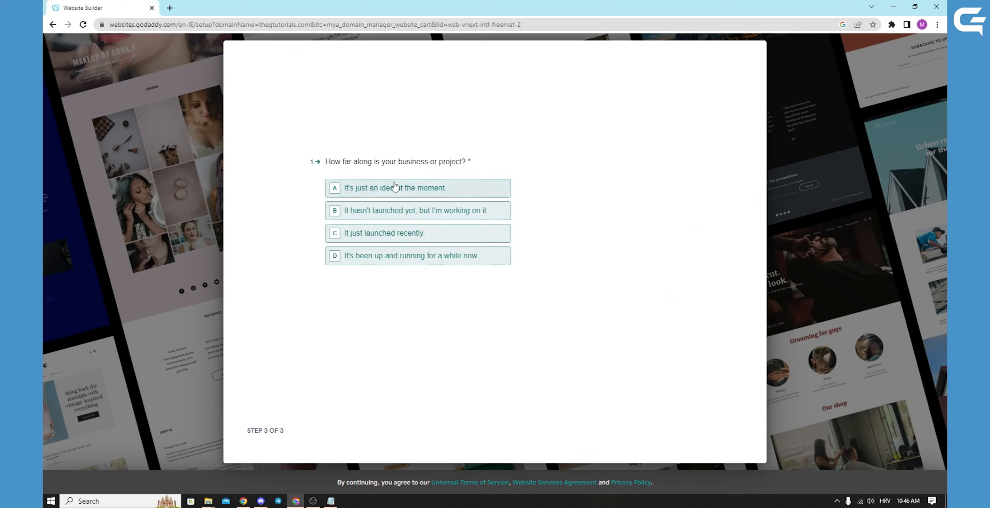
Answer the question on how far along the project is, choose to start building a full website, and submit
click(404, 214)
click(390, 194)
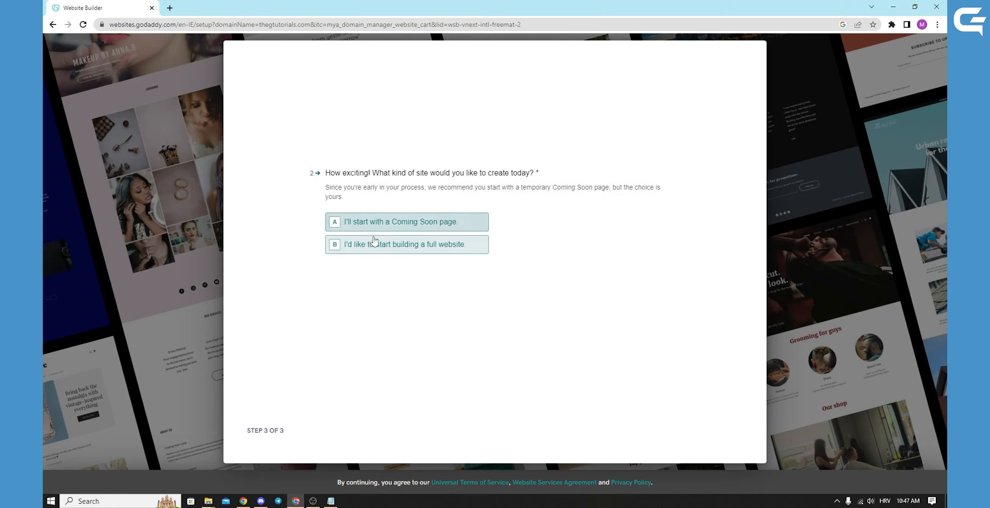
click(416, 247)
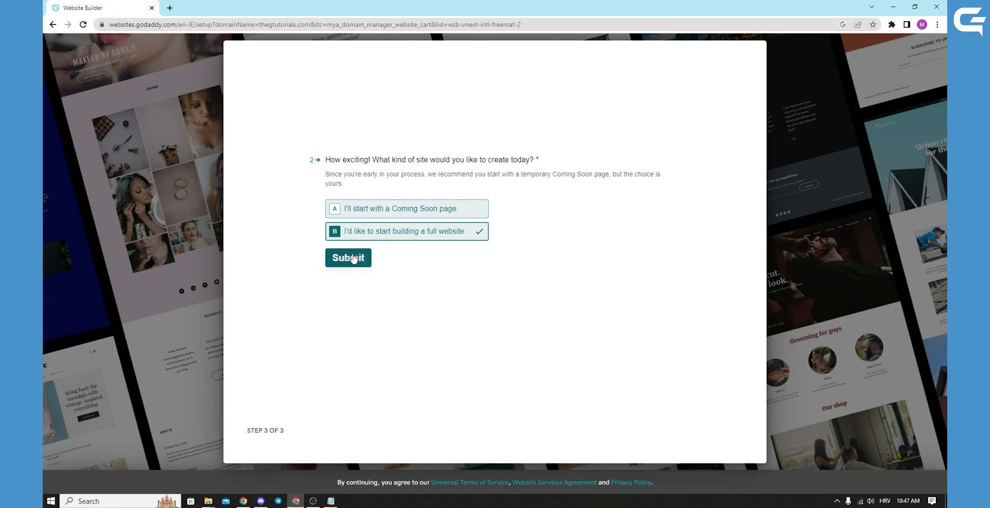
click(352, 258)
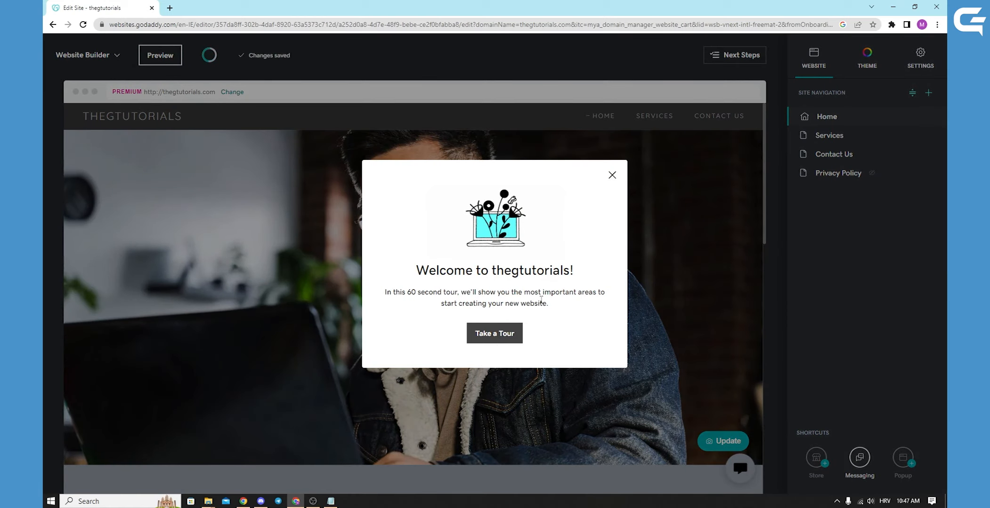
Dismiss the welcome tour and the Next Steps tip, and look over the top of the home page
click(612, 175)
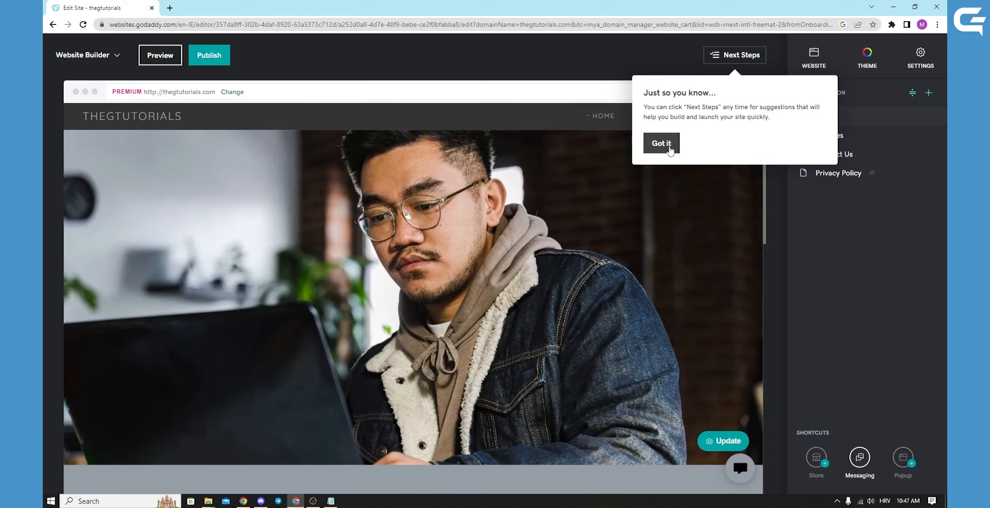
click(668, 149)
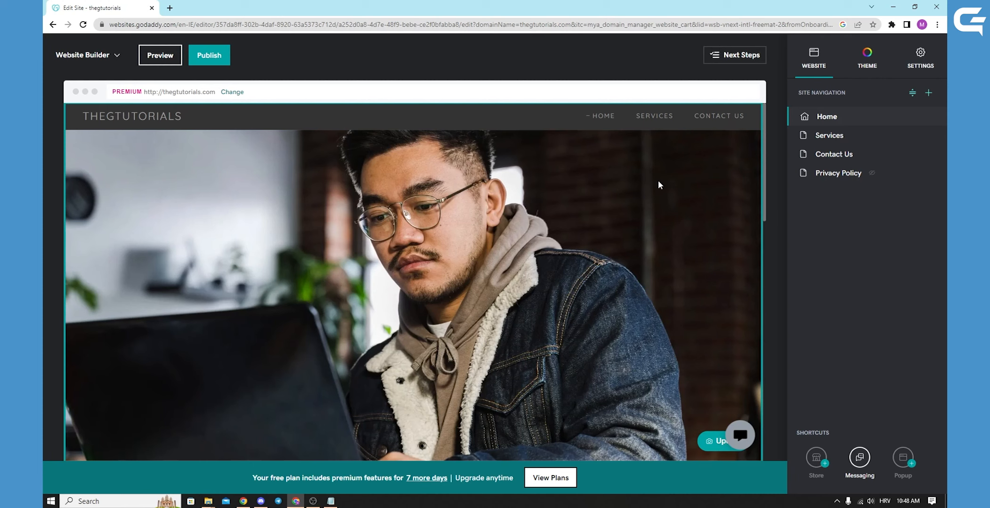
scroll(619, 189, down, 3)
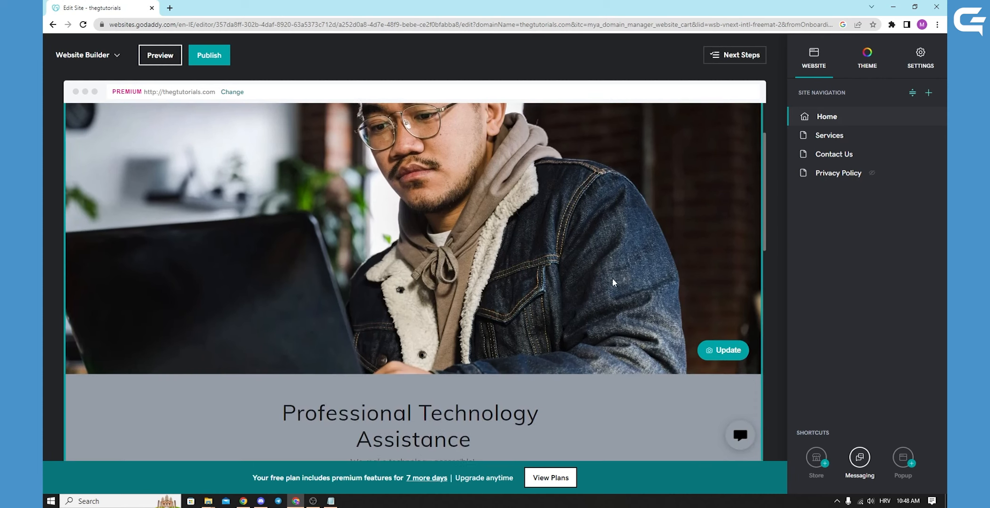
scroll(614, 278, up, 1)
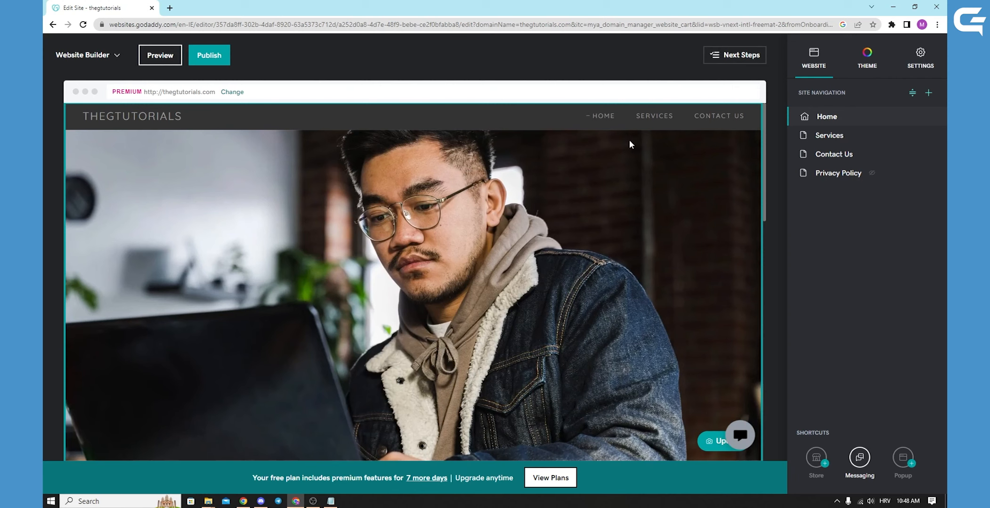
Make the text logo in the site header slightly larger and retype its final letter "s"
click(118, 118)
click(125, 137)
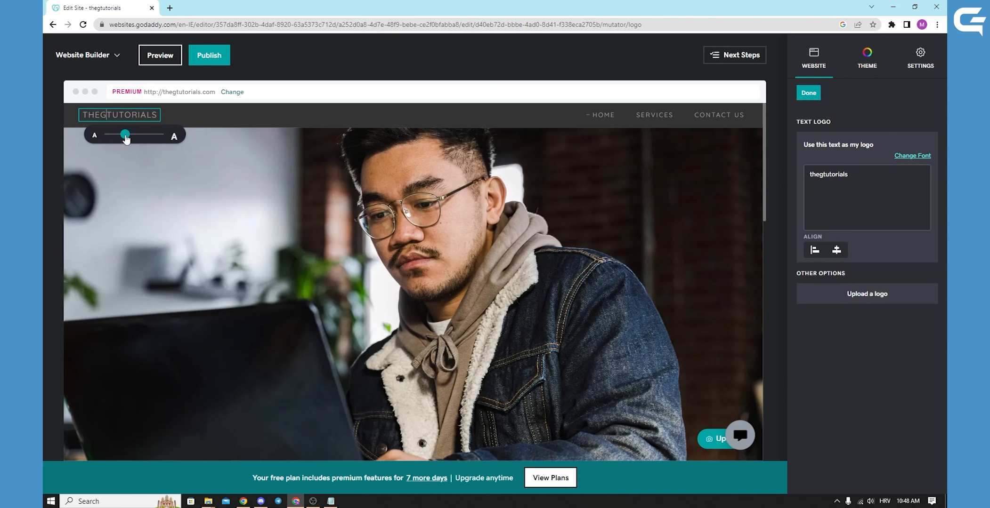
drag(126, 138, 134, 139)
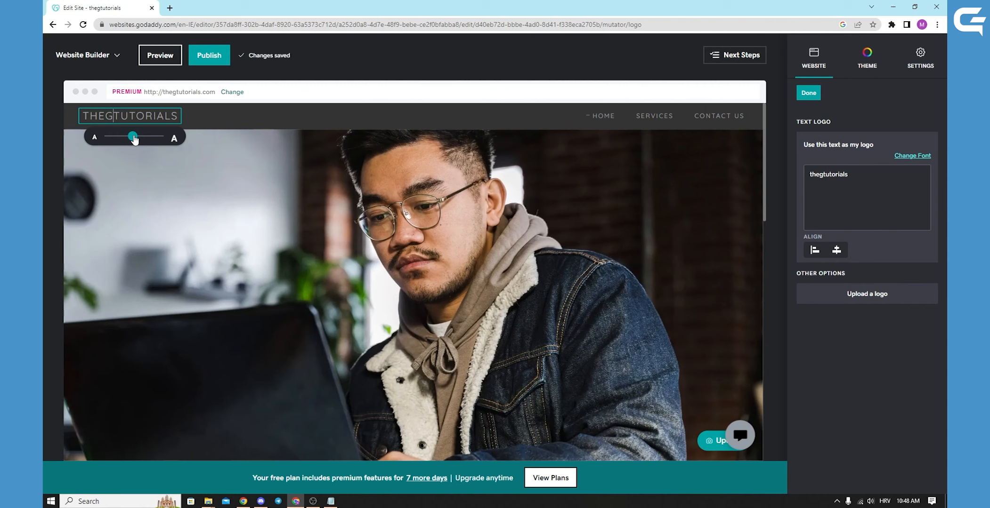
drag(134, 139, 137, 139)
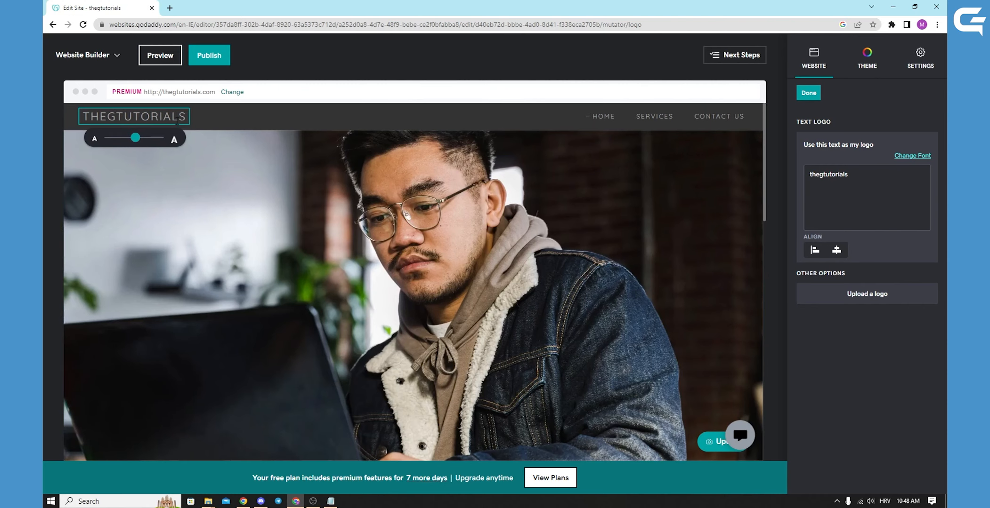
key(BackSpace)
text(s)
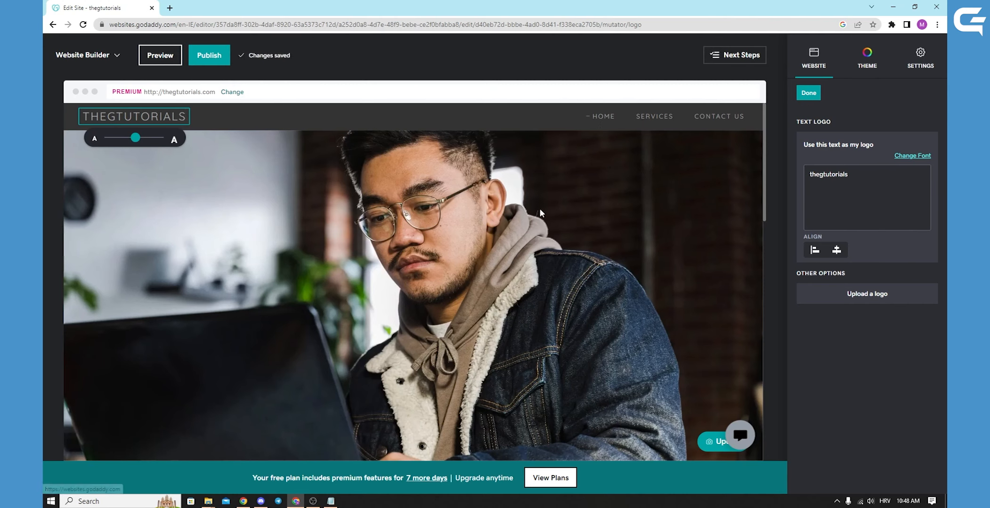
Open the image picker for replacing the home page's cover photo and dismiss the GoDaddy Studio notice
scroll(539, 217, down, 3)
scroll(539, 226, up, 3)
scroll(544, 257, down, 3)
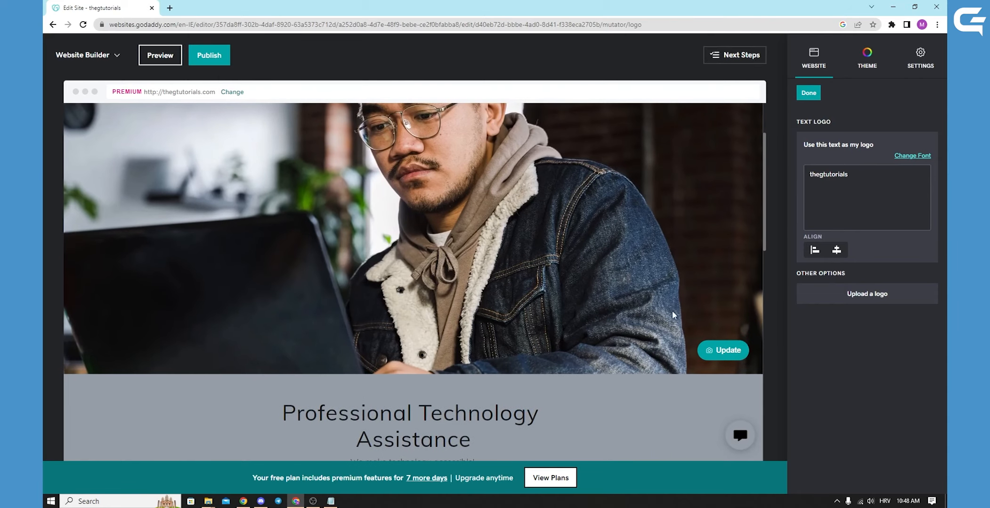
scroll(494, 230, up, 3)
scroll(504, 272, down, 3)
scroll(463, 210, up, 3)
scroll(441, 244, down, 3)
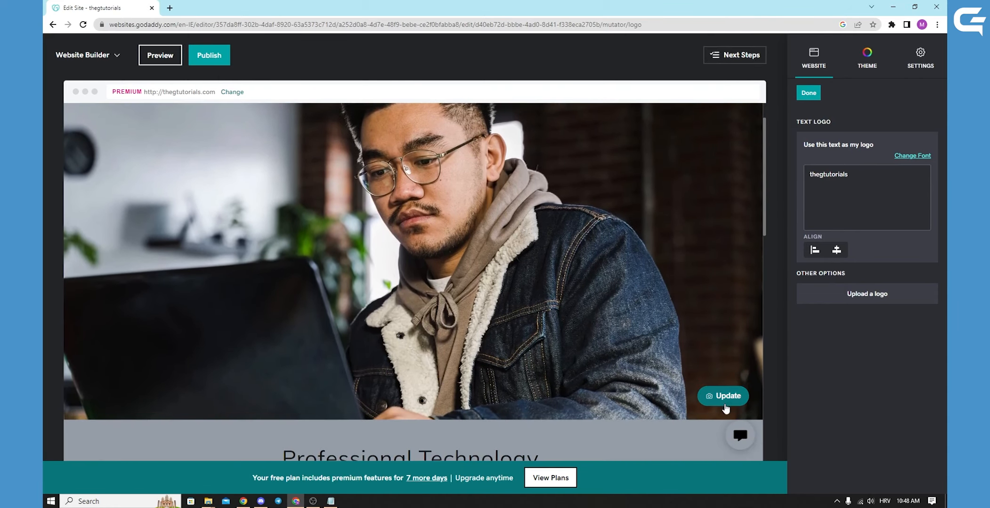
click(725, 400)
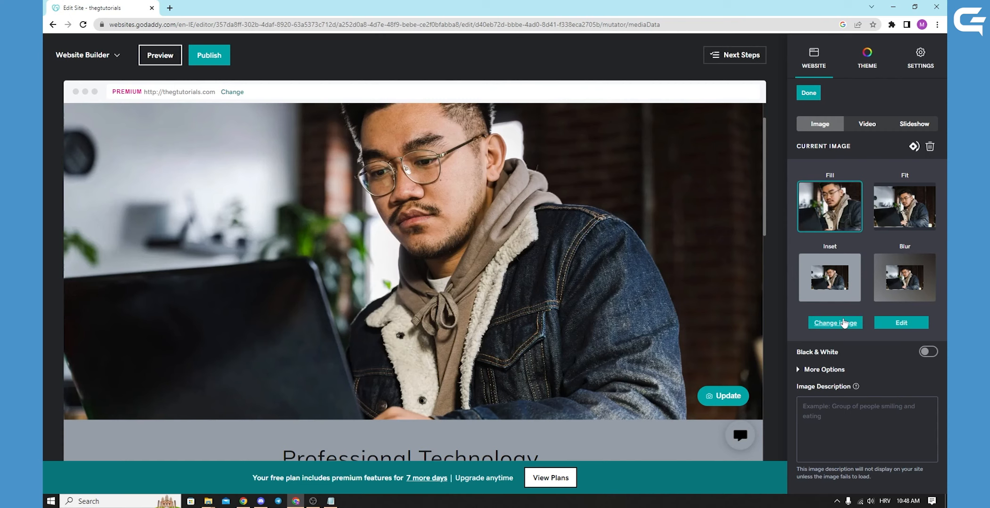
click(838, 325)
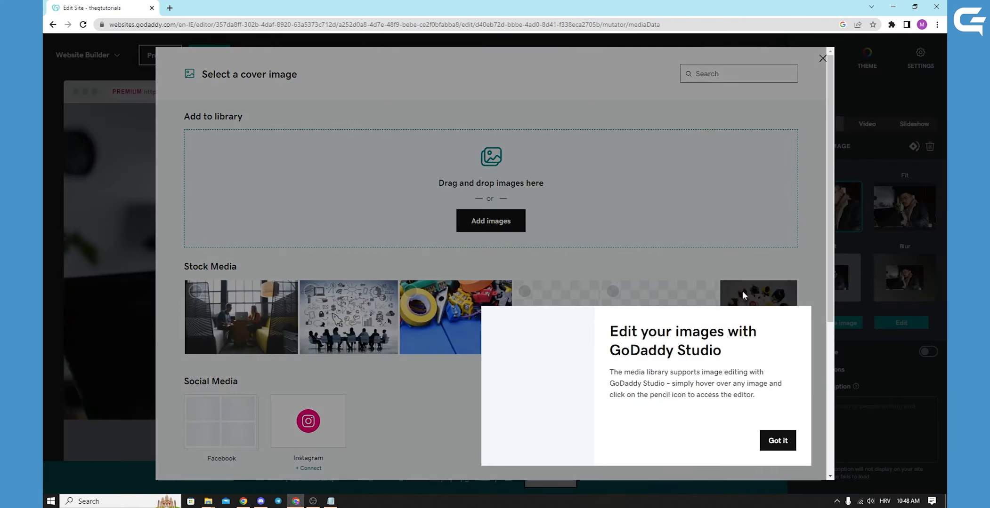
click(777, 440)
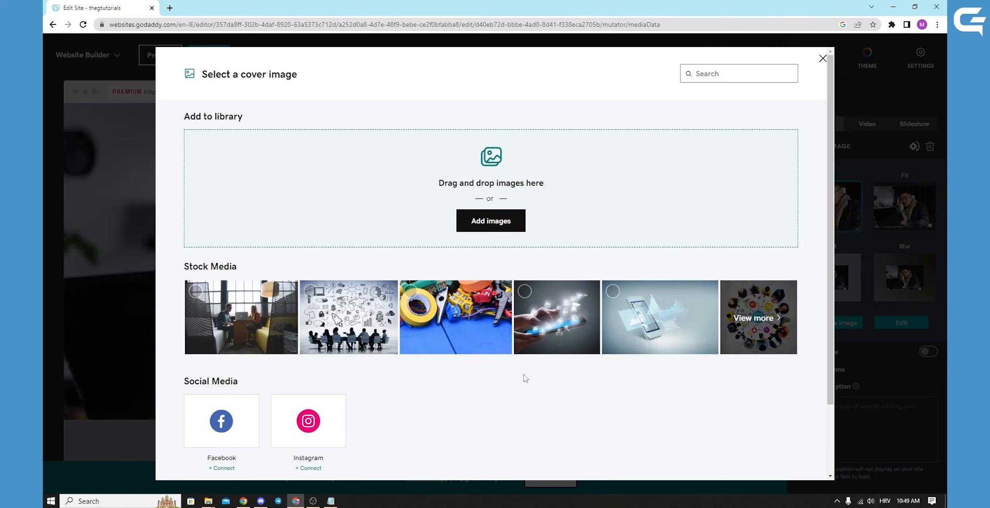
Review the upload, stock media and social media sources for a cover image, and close the picker without choosing one
scroll(504, 363, down, 1)
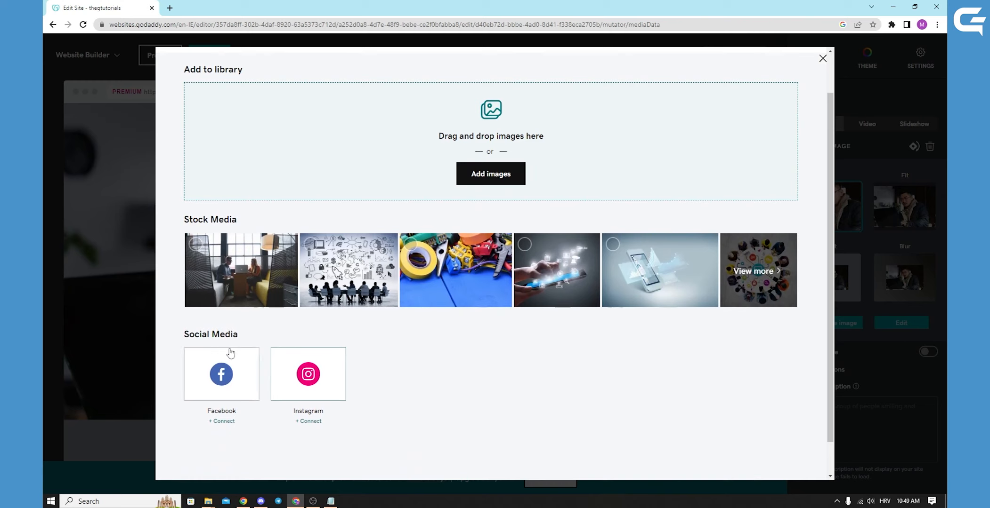
scroll(474, 372, up, 1)
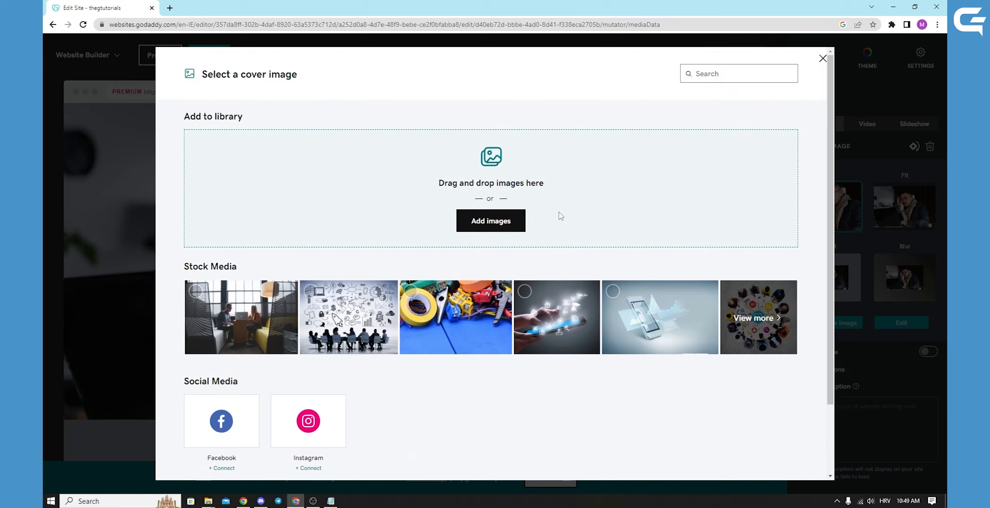
click(490, 228)
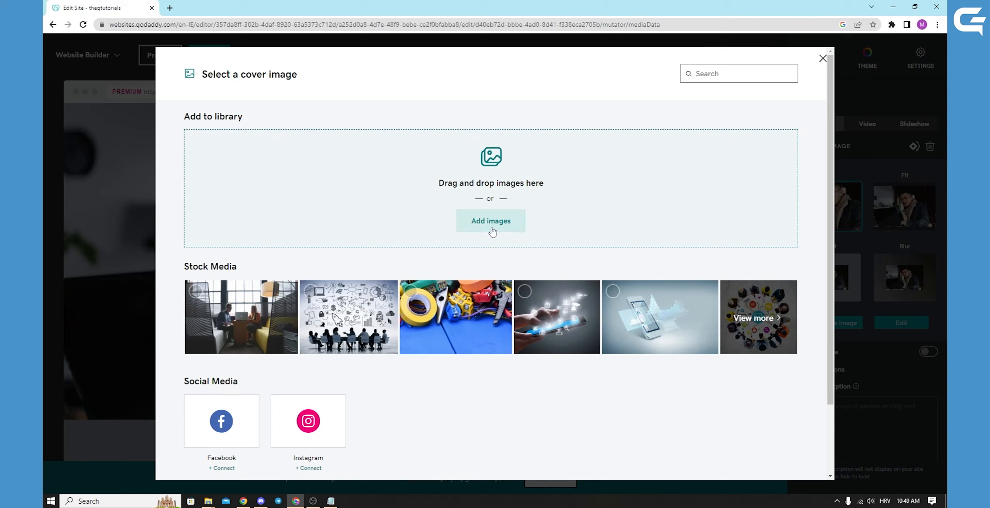
click(483, 7)
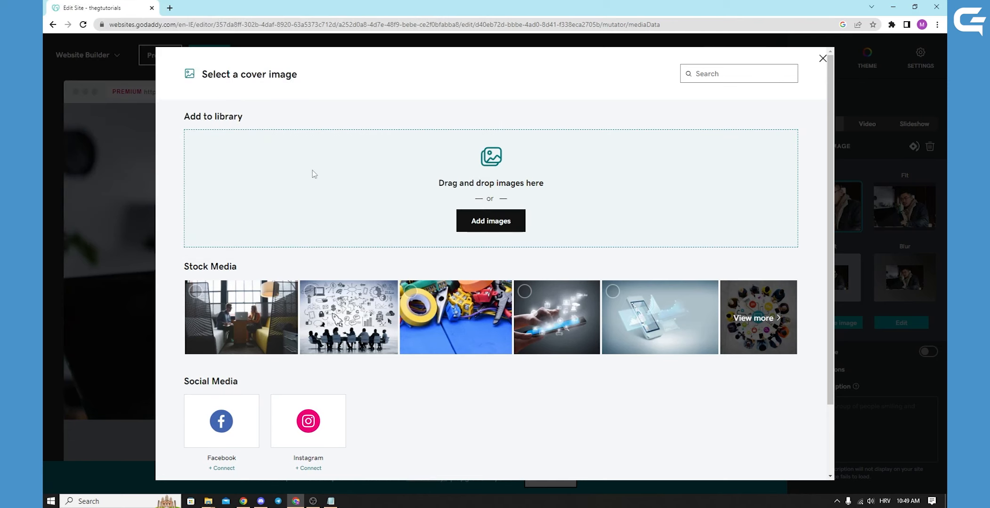
click(822, 58)
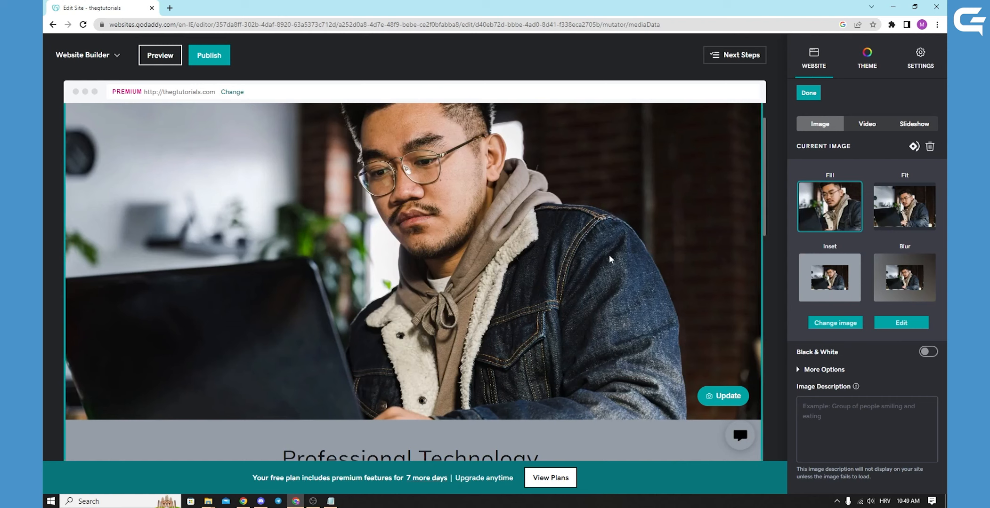
Change the cover section's headline to "Professional Technology Assistancs"
scroll(597, 207, down, 5)
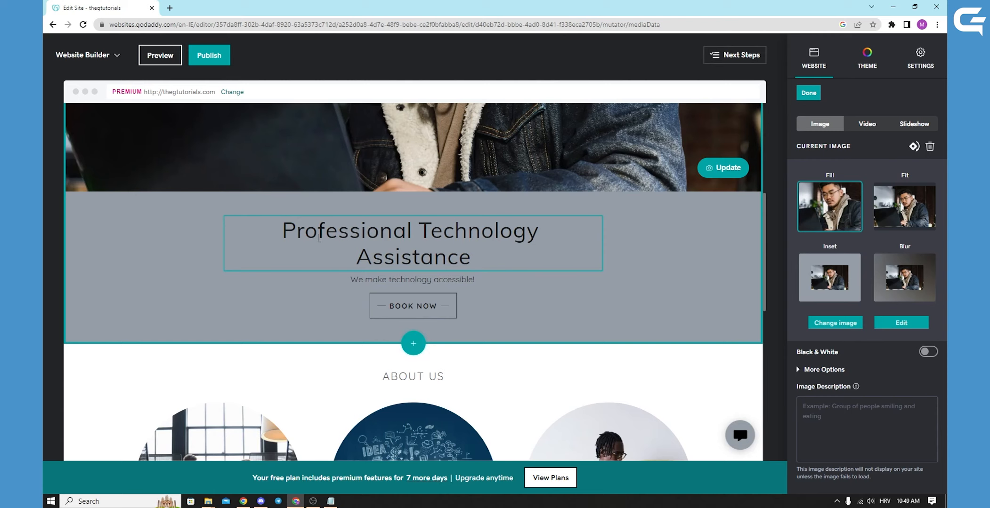
click(455, 237)
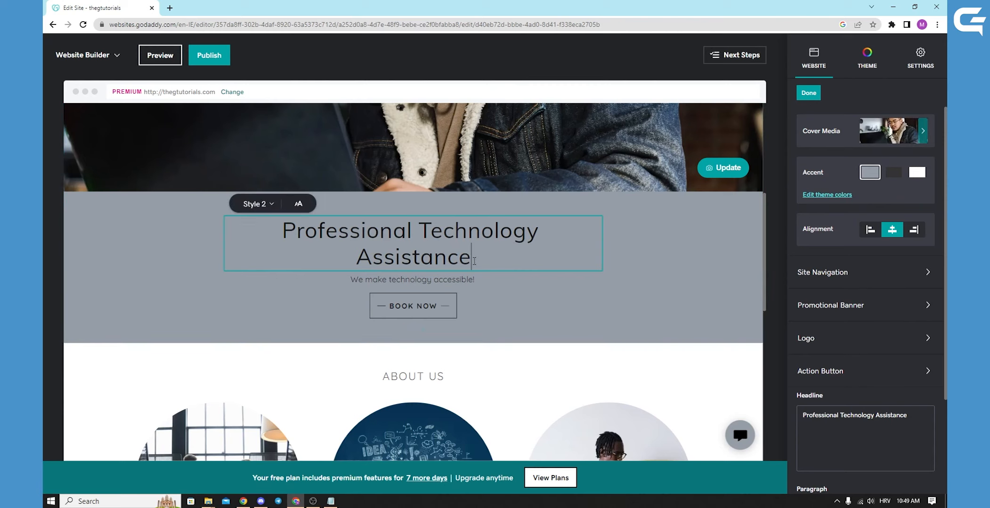
key(BackSpace)
key(BackSpace)
text(cs)
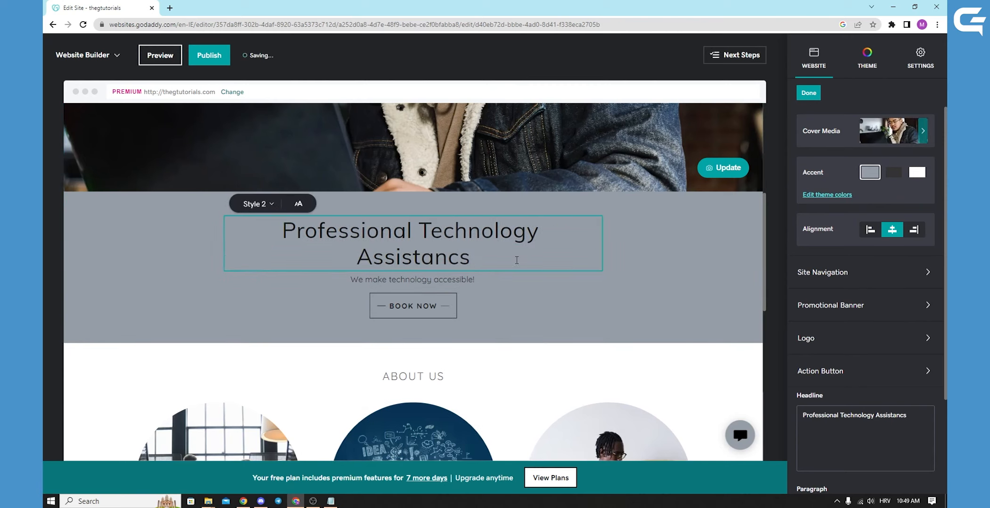
Examine the editable Headline and Paragraph fields in the cover section's settings
scroll(868, 362, down, 3)
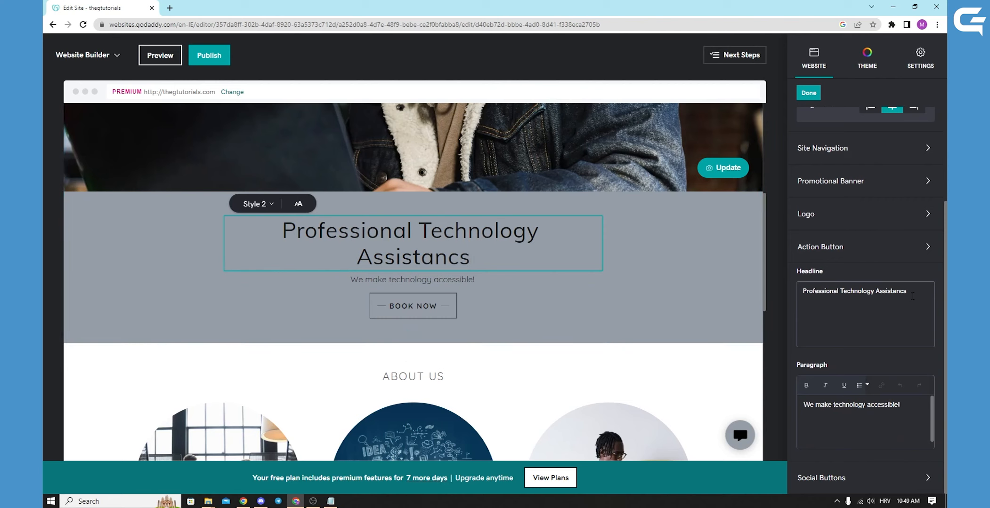
click(913, 296)
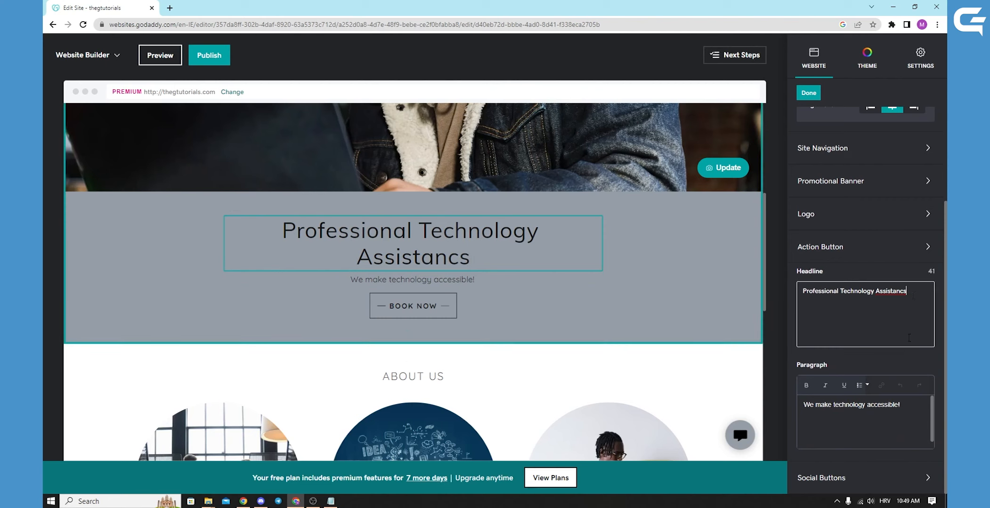
click(866, 434)
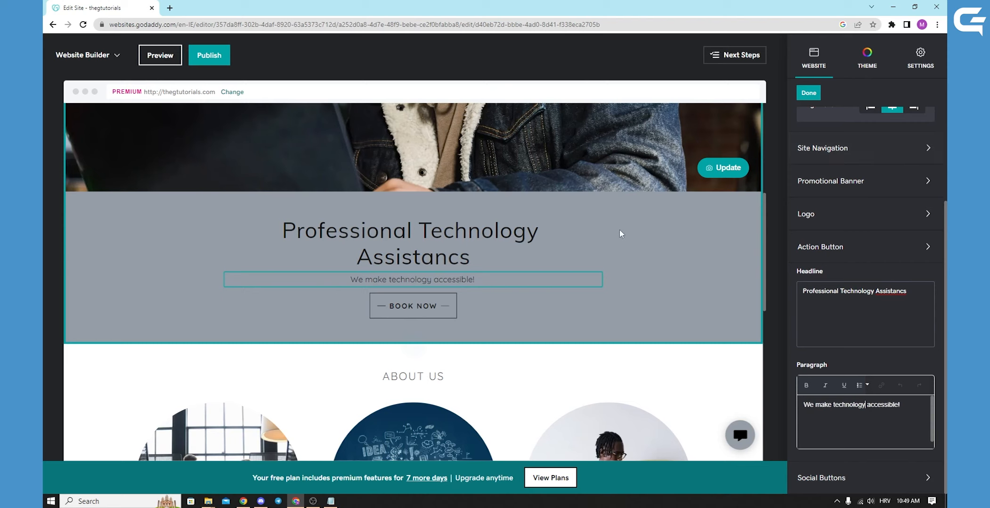
Move the Satisfaction Guaranteed card before the High ROI card in the About Us section
scroll(540, 304, down, 5)
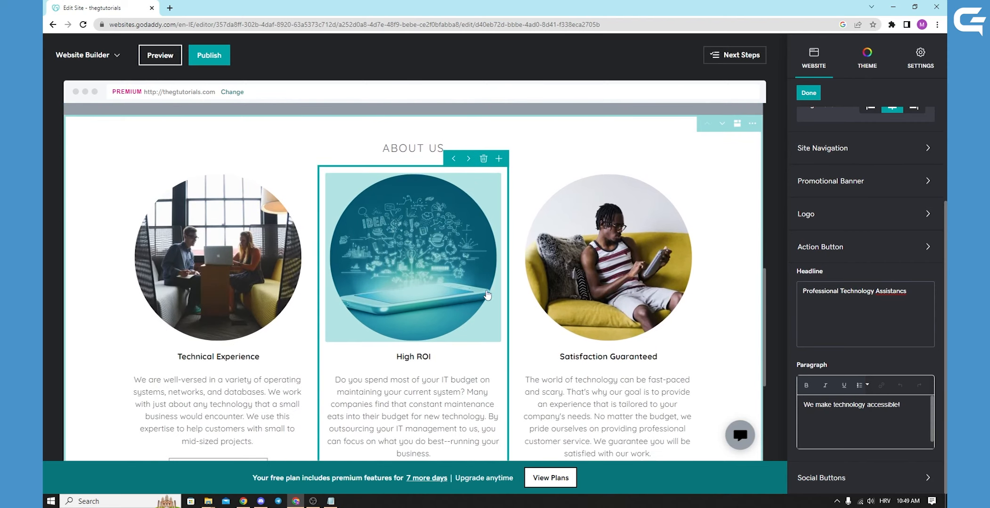
scroll(652, 213, down, 1)
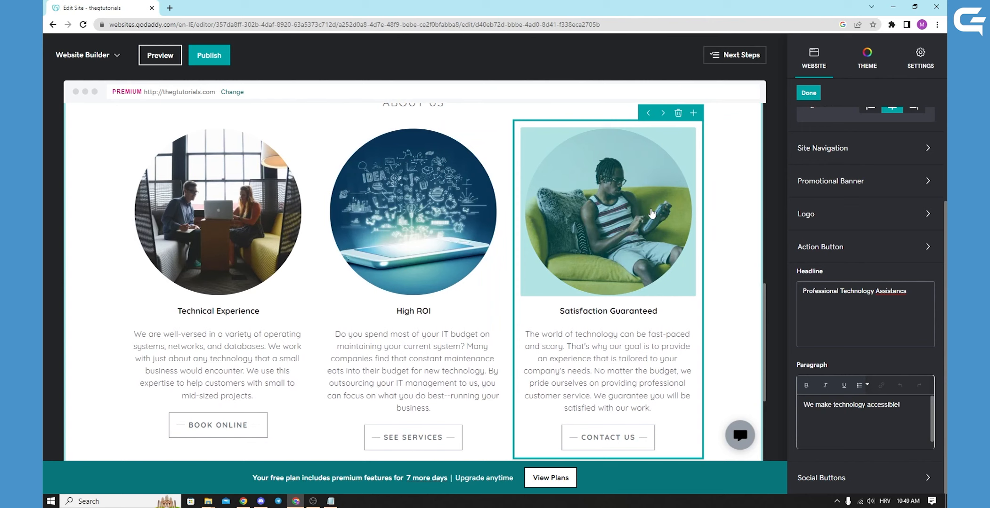
click(594, 217)
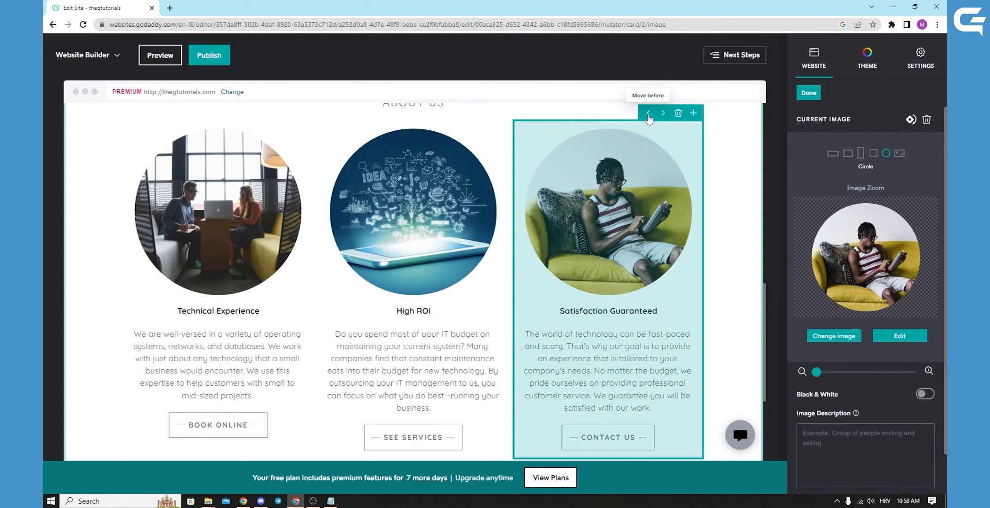
click(648, 113)
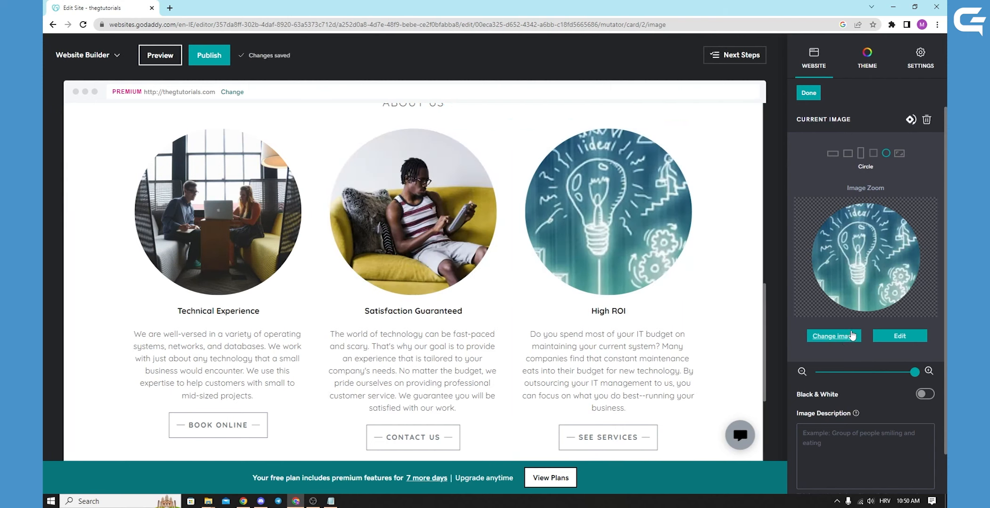
Examine the High ROI image's zoom, black and white, description and link options
mouse_move(908, 377)
mouse_down()
mouse_move(891, 374)
mouse_move(917, 379)
mouse_up()
scroll(881, 177, down, 1)
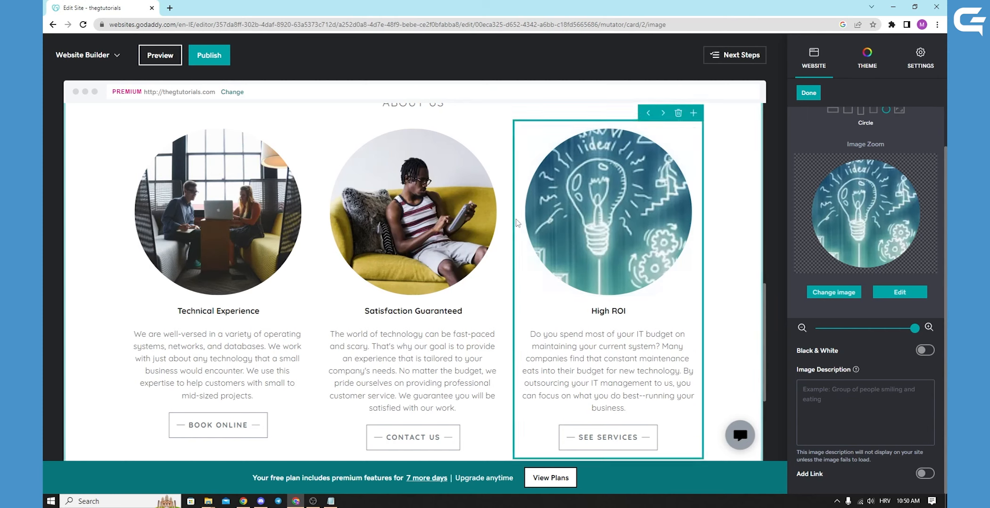
Delete the social media icons section between the About Us section and the footer
scroll(515, 210, down, 4)
mouse_move(421, 305)
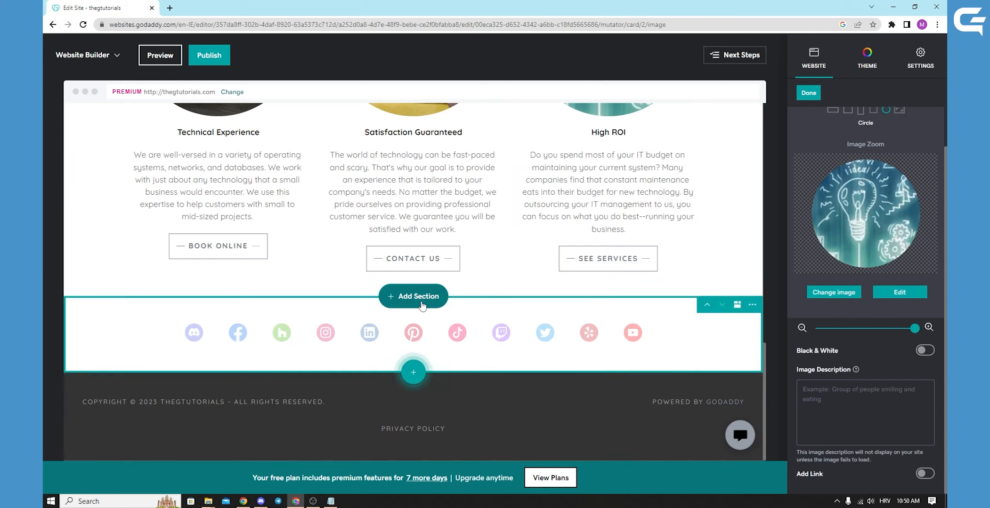
click(752, 305)
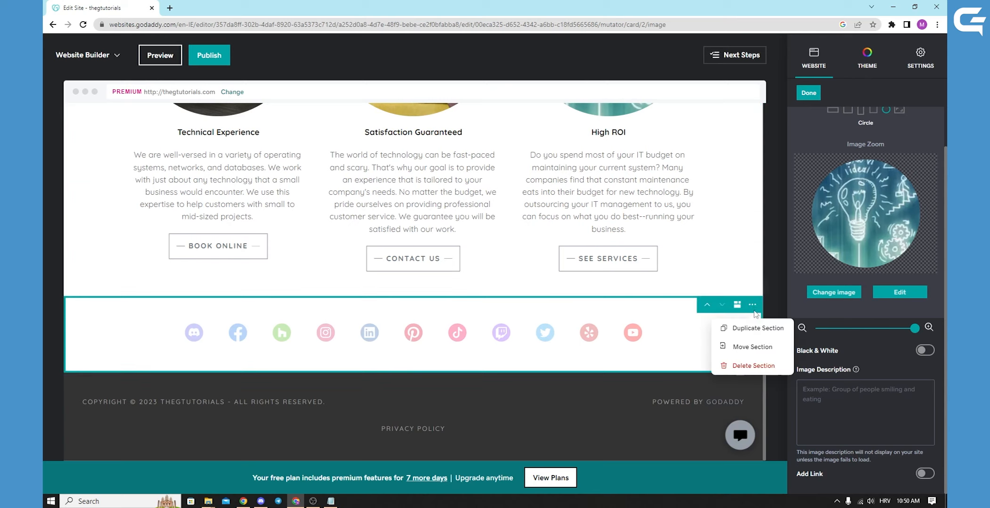
click(758, 357)
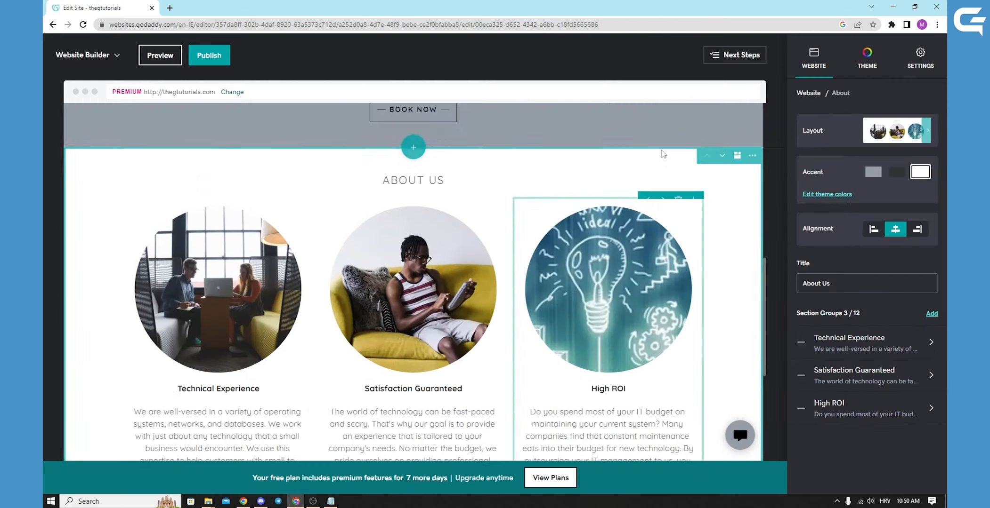
Examine the theme's font pairings, its matching and custom colors, and the light-to-dark color mode
scroll(462, 230, up, 5)
scroll(475, 235, down, 4)
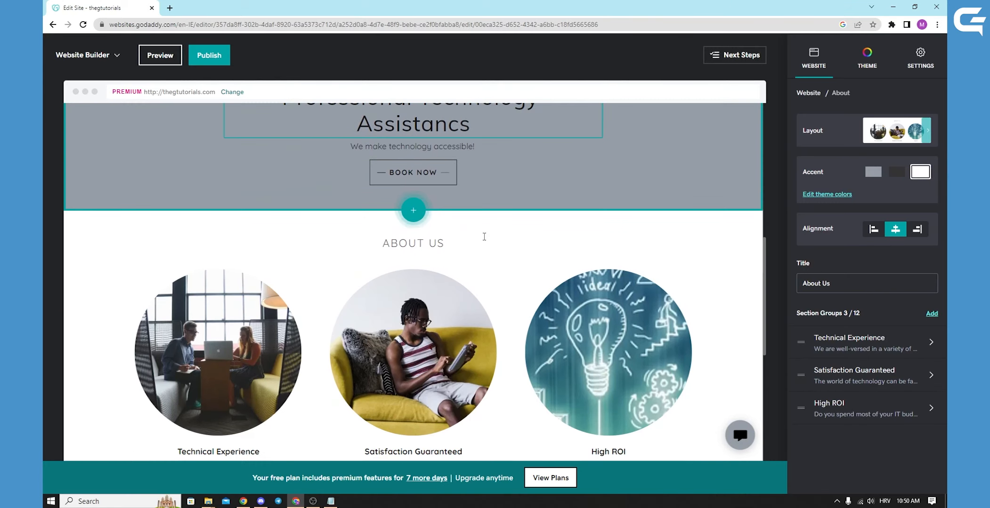
scroll(484, 237, down, 4)
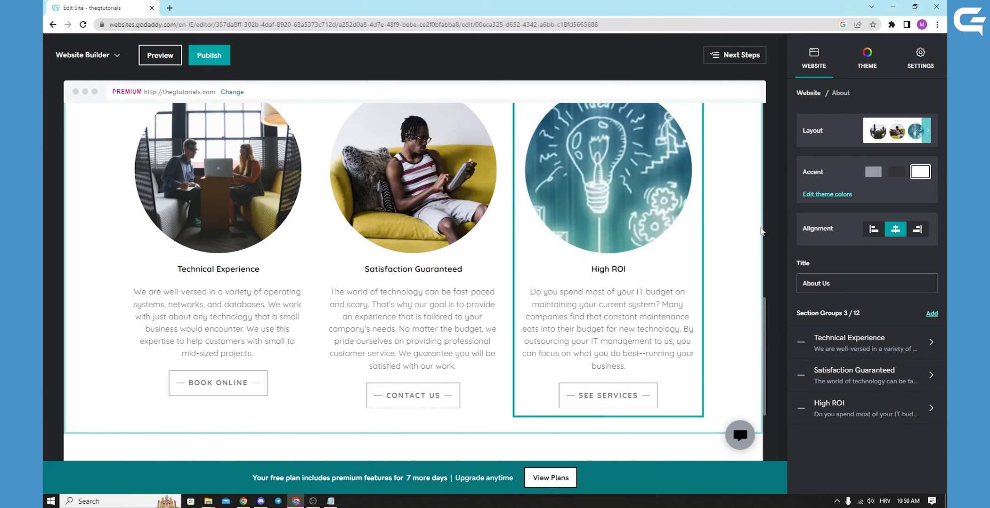
scroll(626, 216, up, 10)
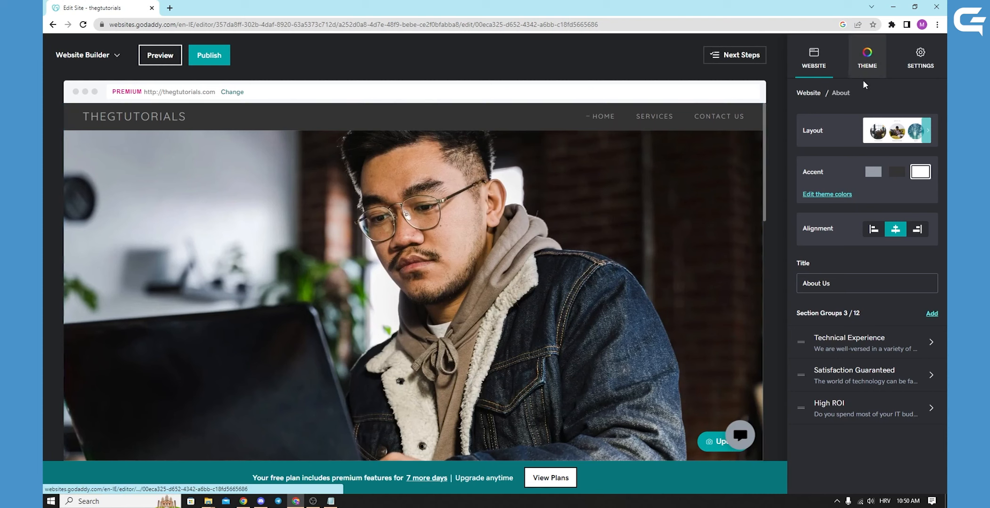
click(864, 67)
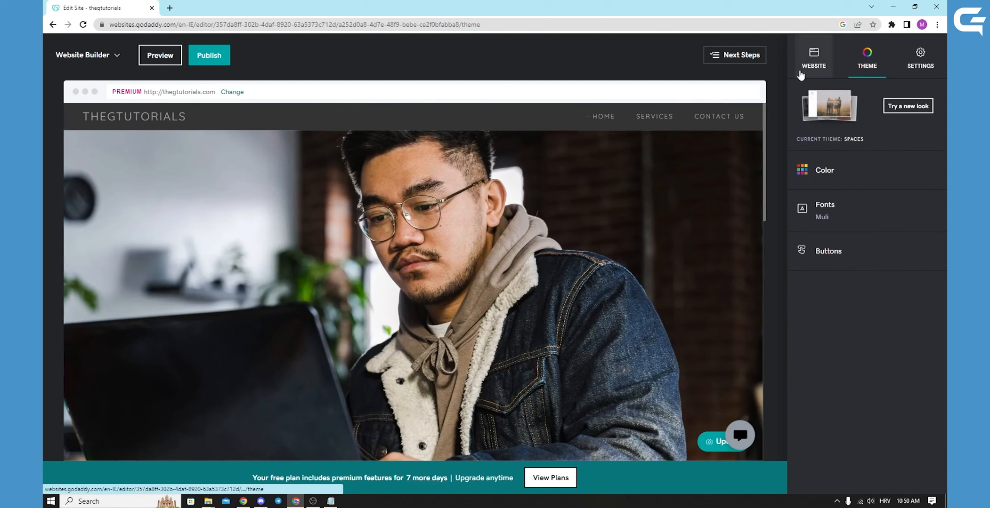
click(842, 215)
scroll(471, 282, down, 1)
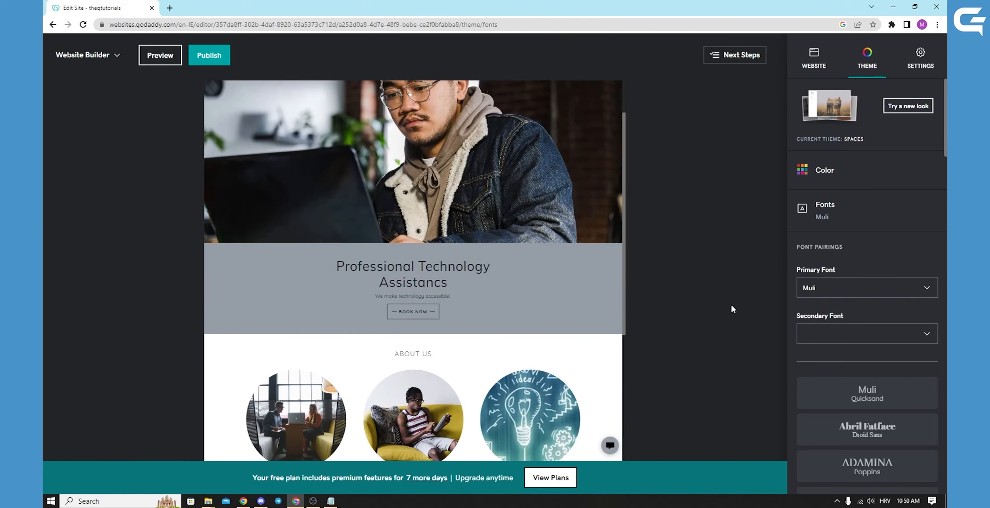
scroll(856, 353, down, 3)
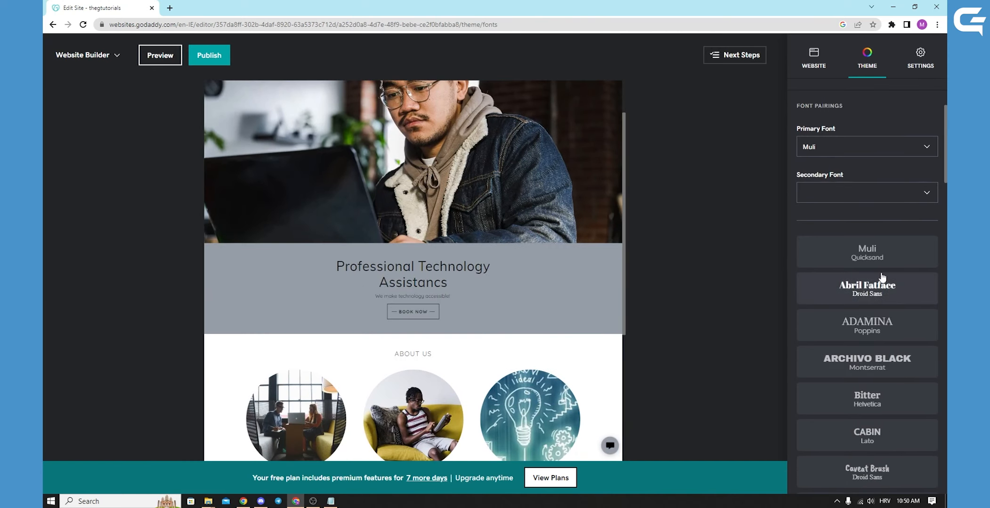
scroll(874, 401, down, 2)
scroll(875, 401, up, 5)
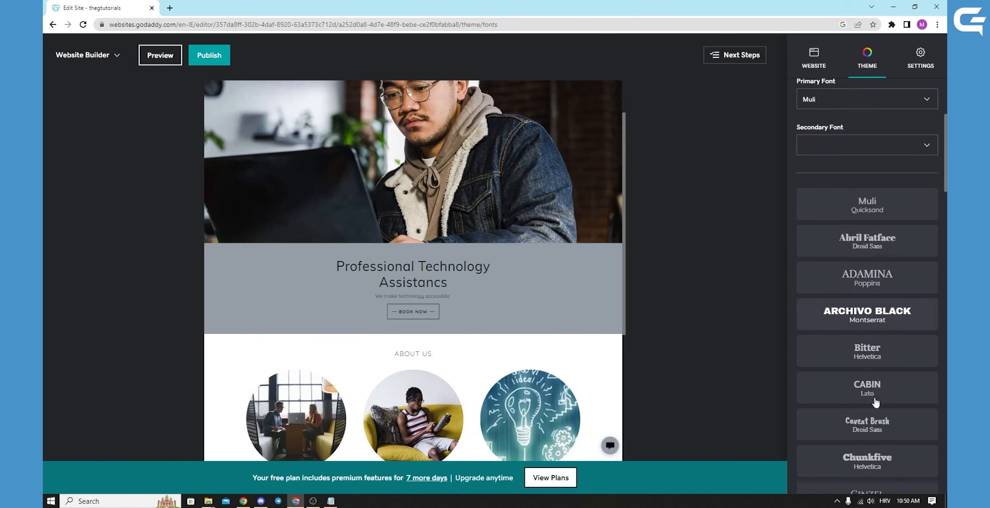
click(839, 174)
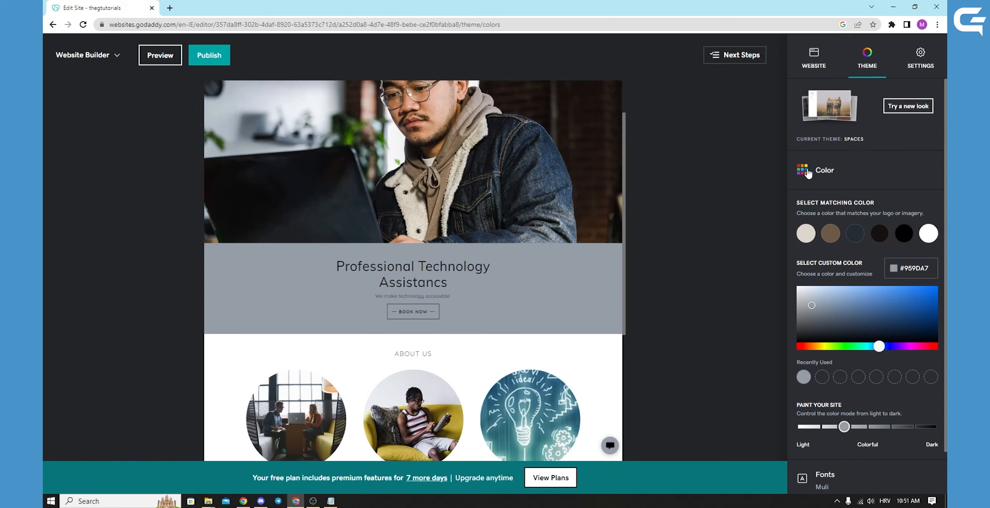
scroll(888, 258, down, 1)
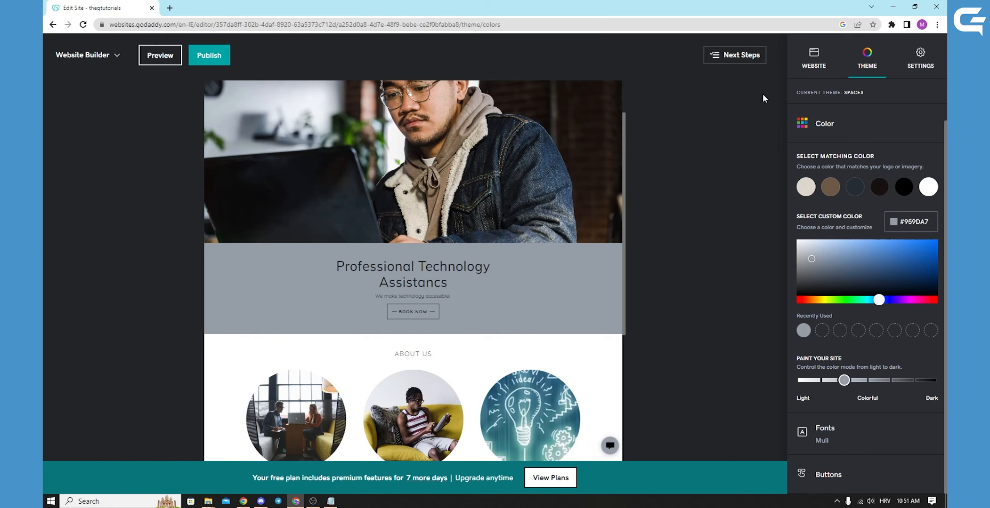
Return to the site navigation and open the Services page for viewing
click(815, 61)
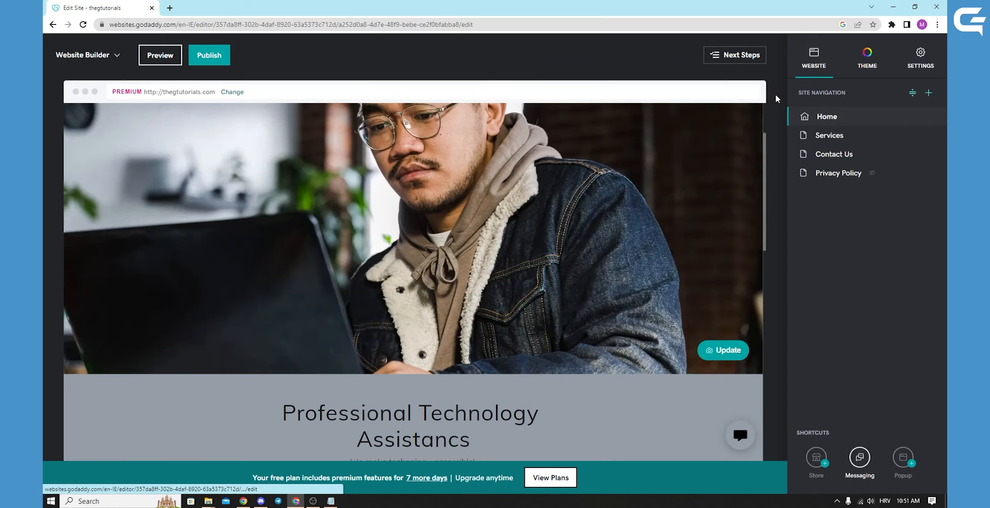
scroll(684, 181, up, 2)
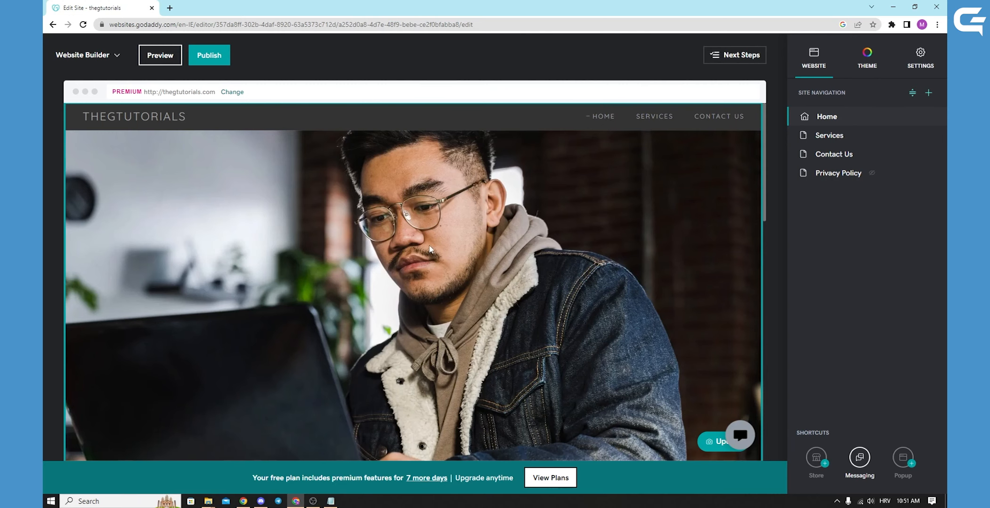
click(655, 117)
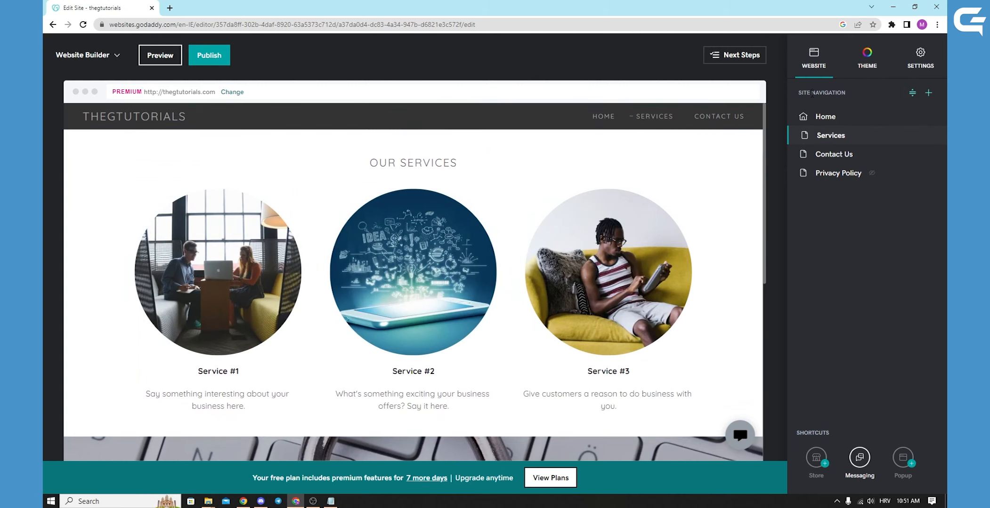
Create a new page titled "About us" and show it in the site navigation
click(928, 93)
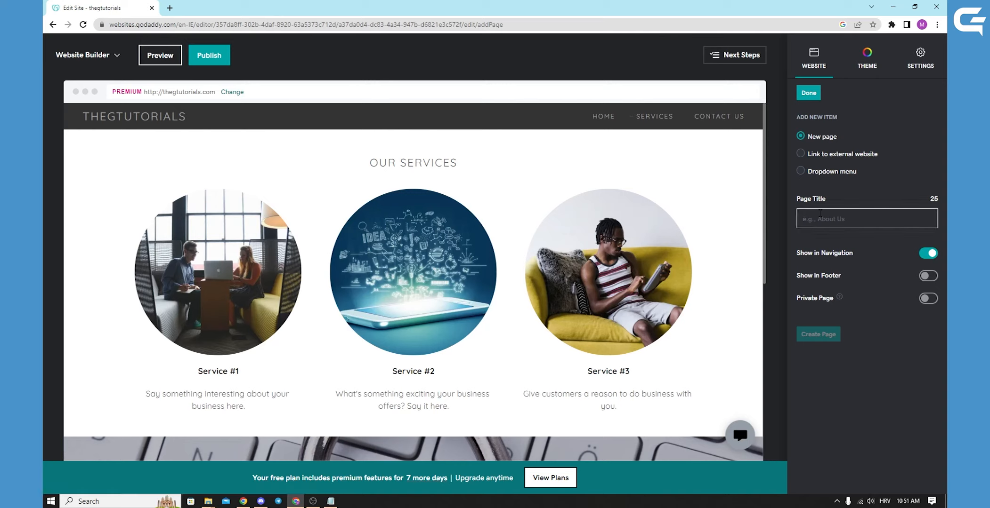
text(About)
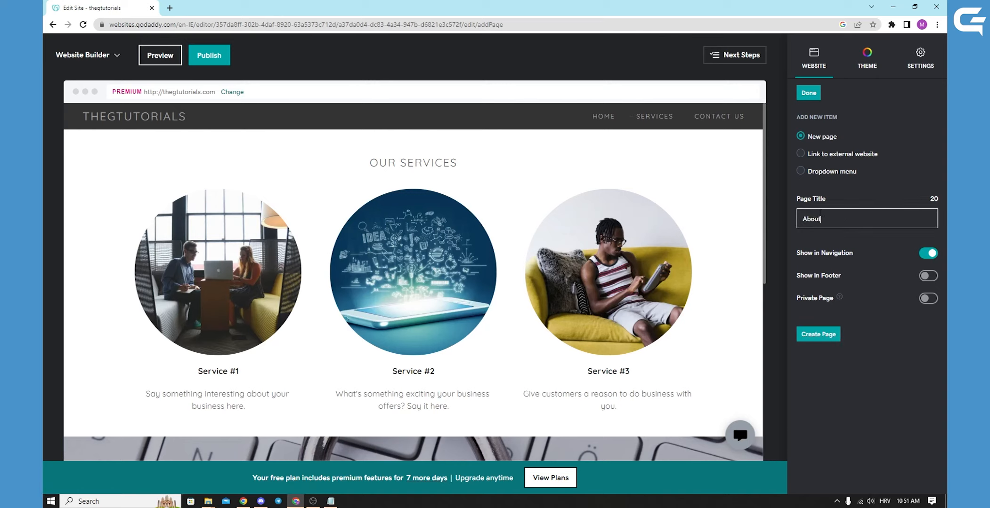
click(818, 335)
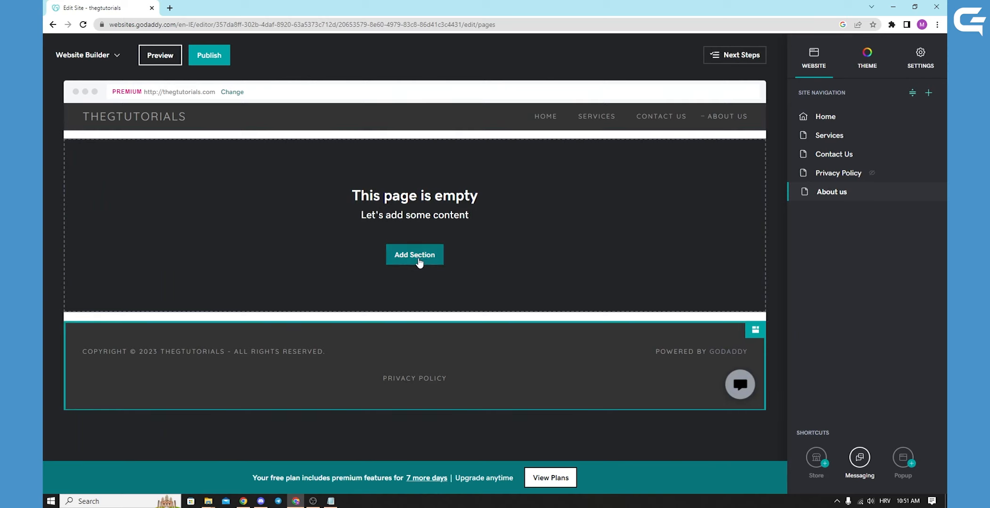
Add the "Feature content with images" About section from the General category to the empty About us page
click(419, 262)
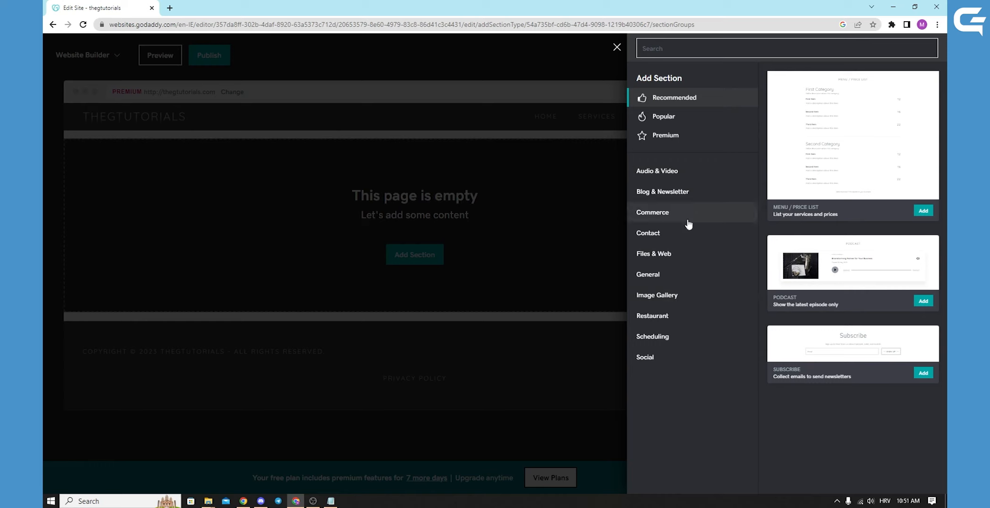
click(666, 281)
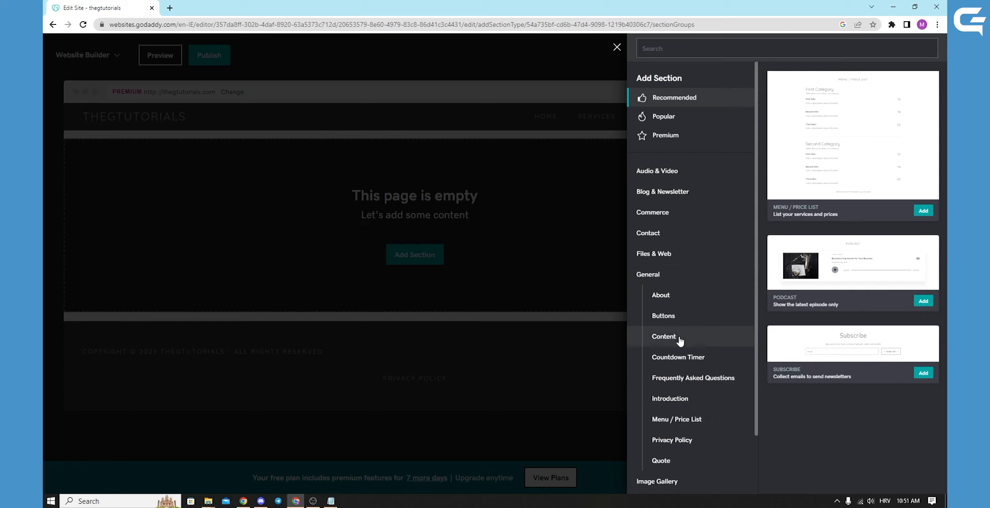
click(685, 296)
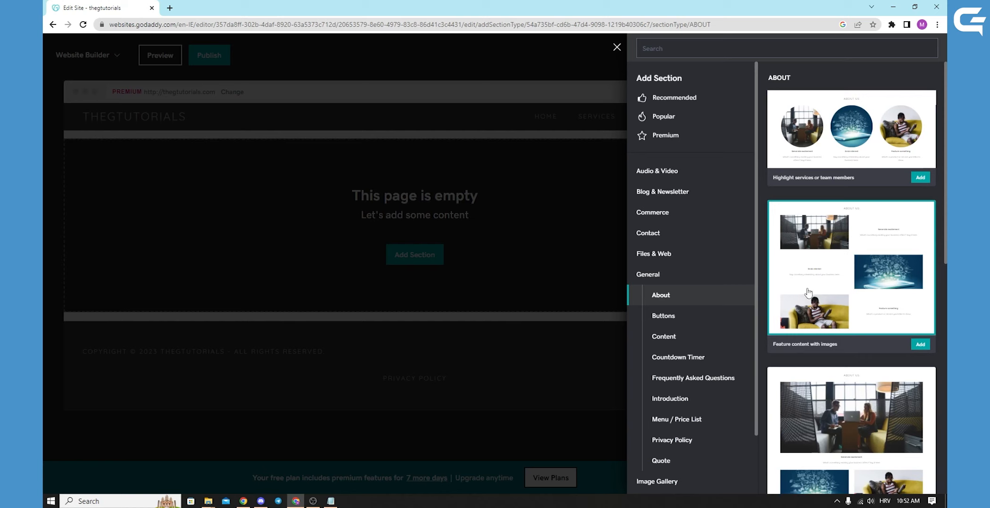
scroll(854, 320, down, 1)
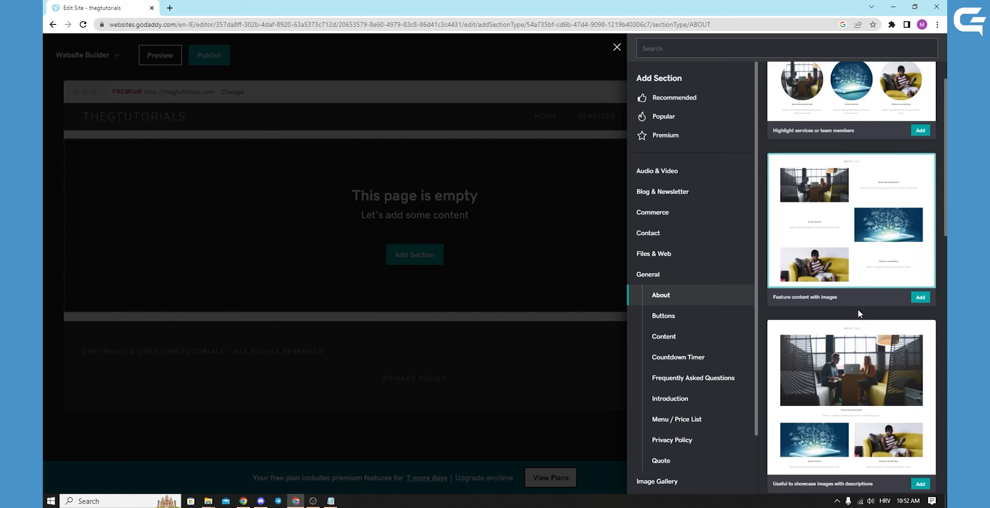
scroll(857, 318, down, 2)
click(838, 241)
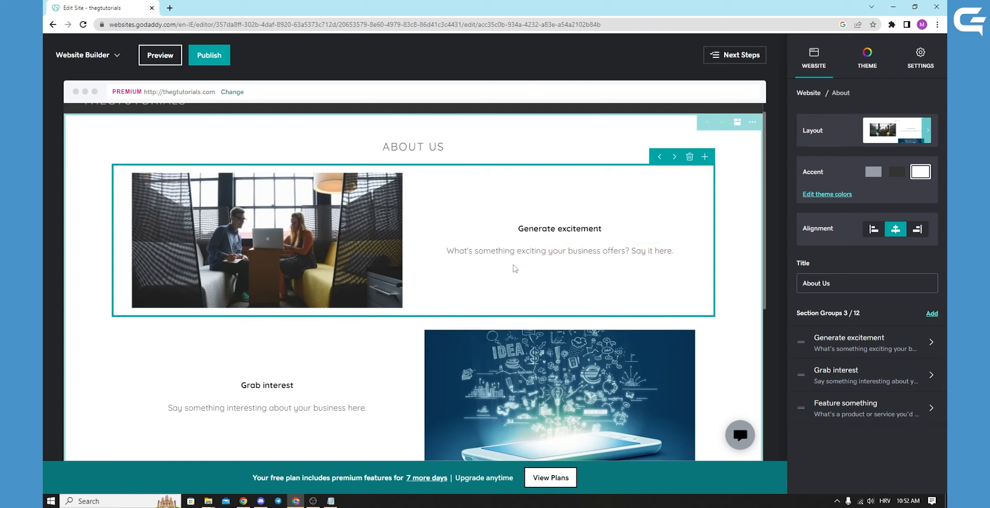
Examine the Generate excitement group's headline and description fields and the section's remaining content groups
click(552, 229)
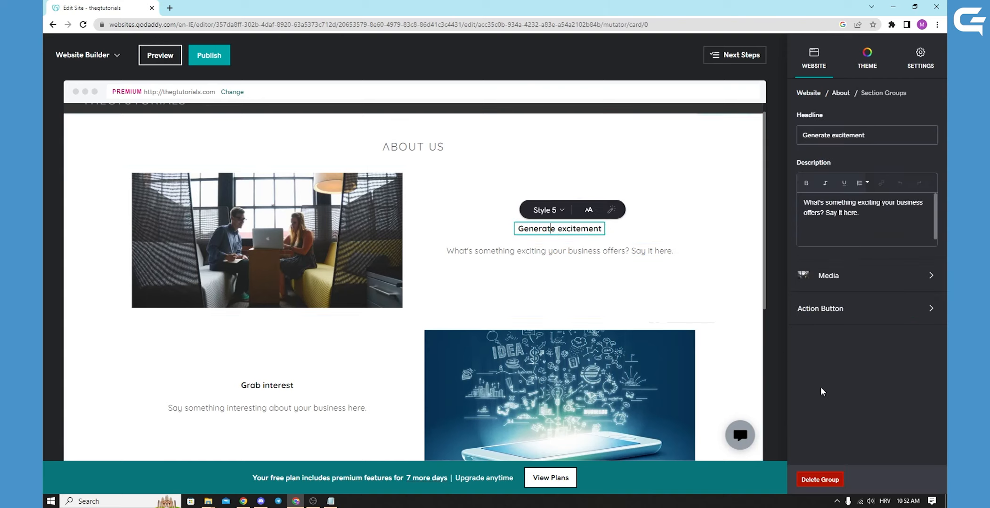
click(694, 275)
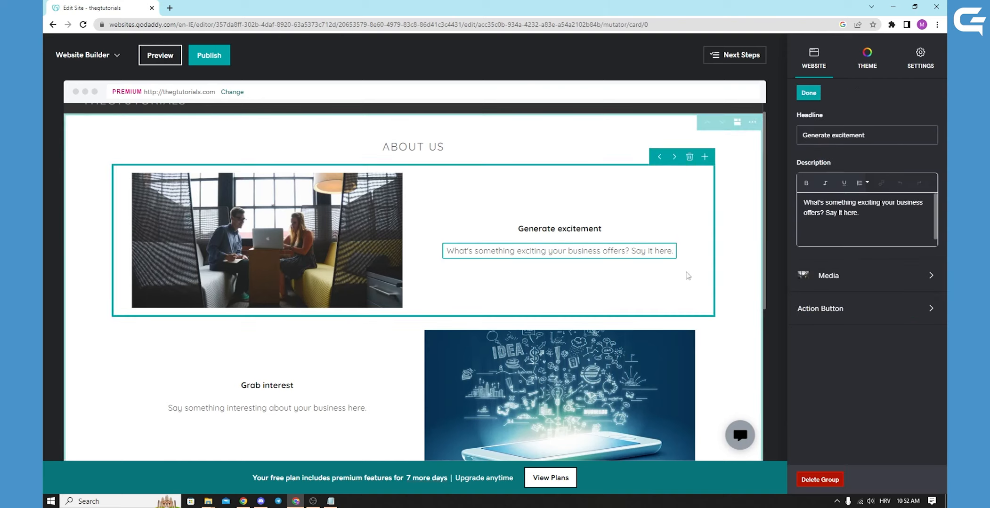
scroll(528, 288, down, 6)
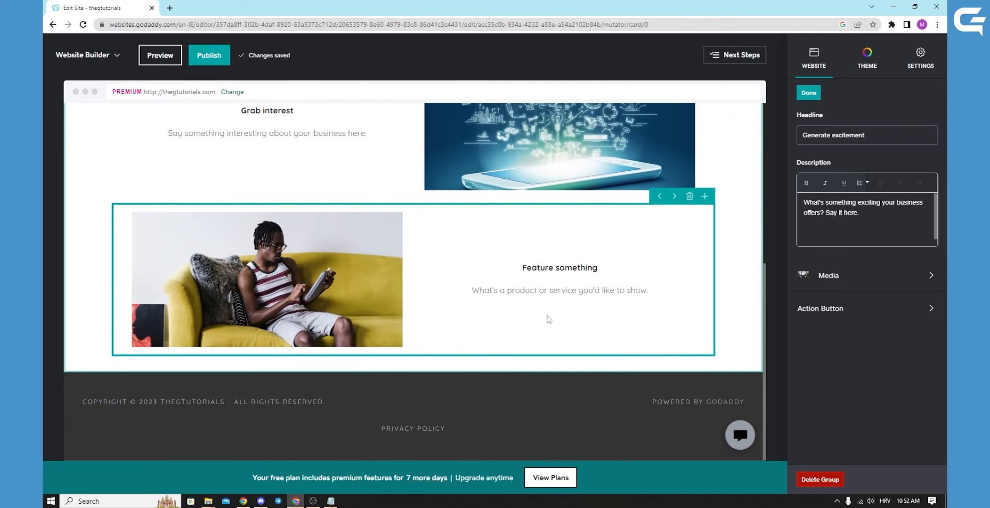
scroll(548, 319, up, 6)
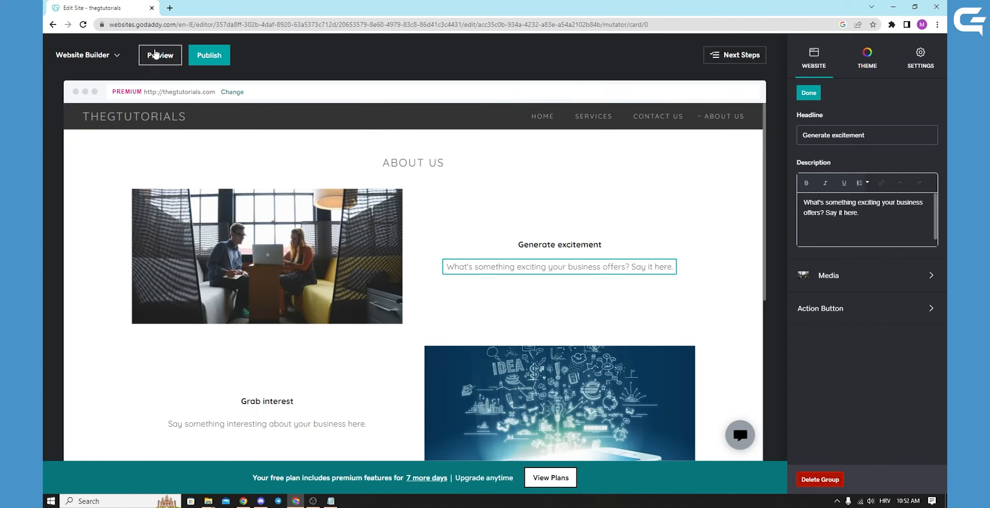
Open the site preview and look over the About us page in desktop view
click(151, 55)
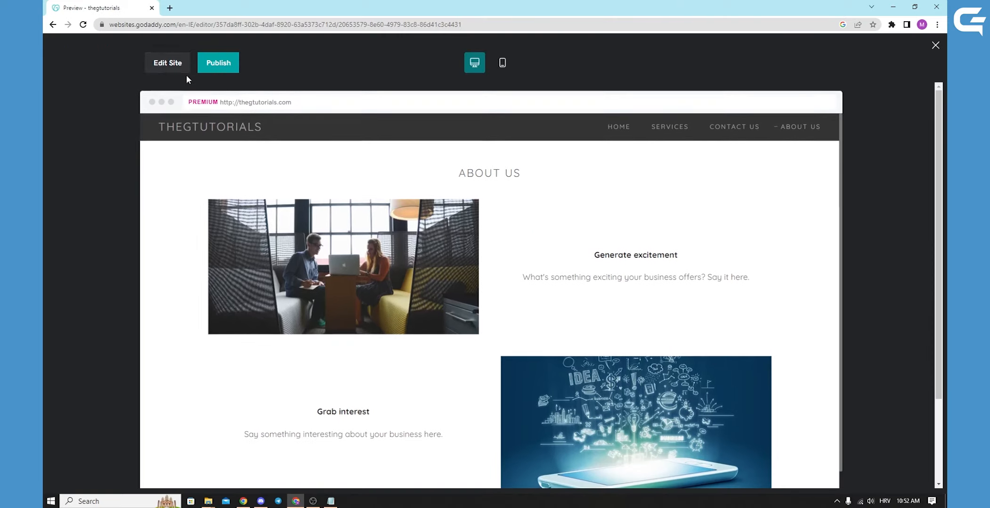
scroll(541, 130, down, 3)
scroll(540, 131, up, 3)
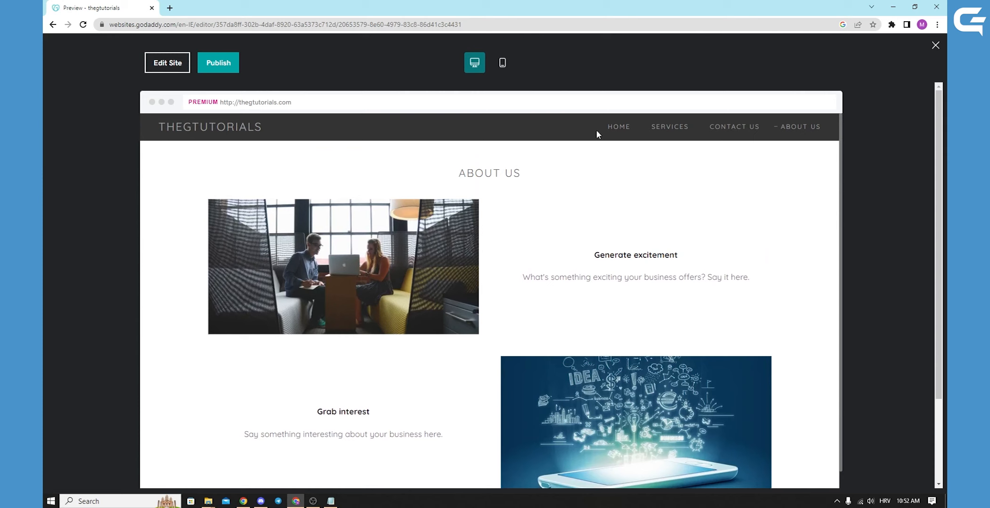
Review the home page from cover to footer in the desktop preview, and switch to the mobile preview
click(610, 135)
scroll(573, 164, down, 8)
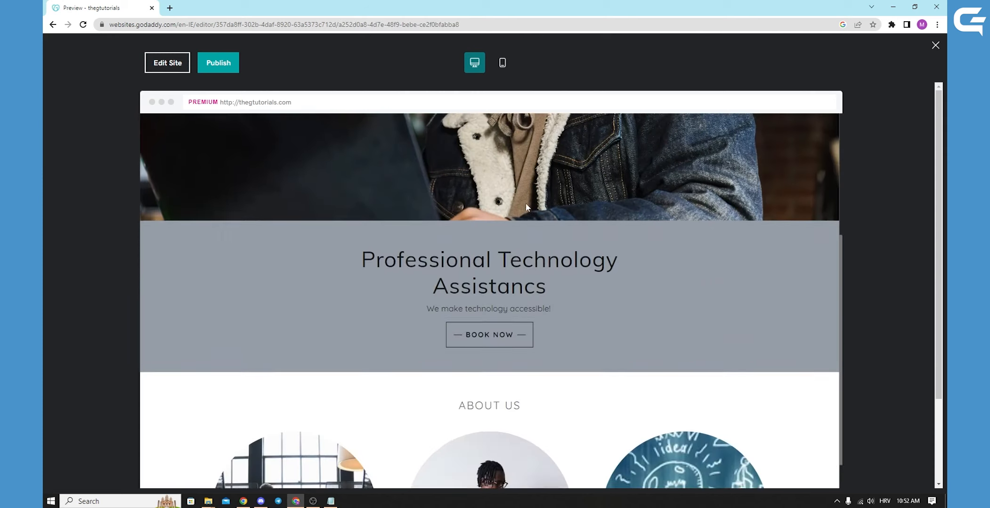
scroll(526, 198, up, 5)
scroll(442, 301, down, 5)
scroll(451, 295, down, 6)
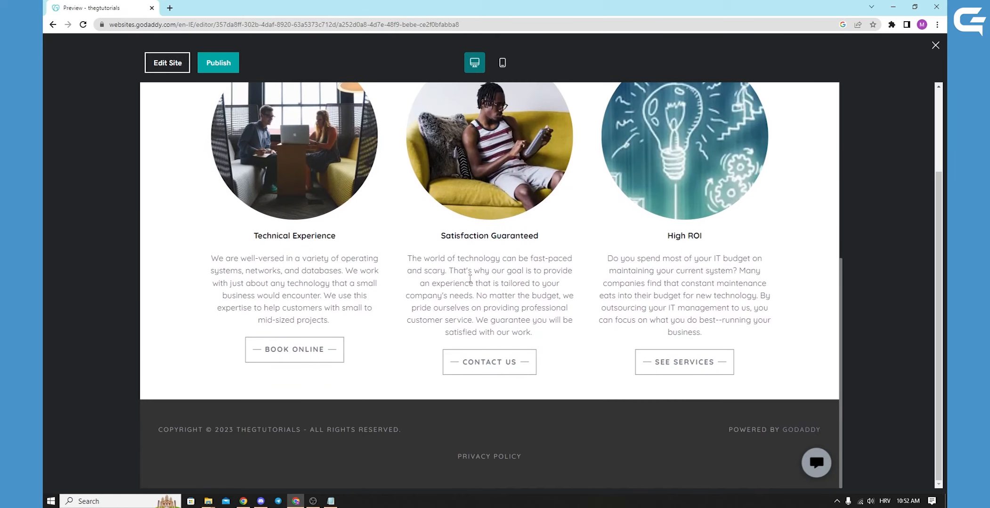
scroll(655, 444, up, 10)
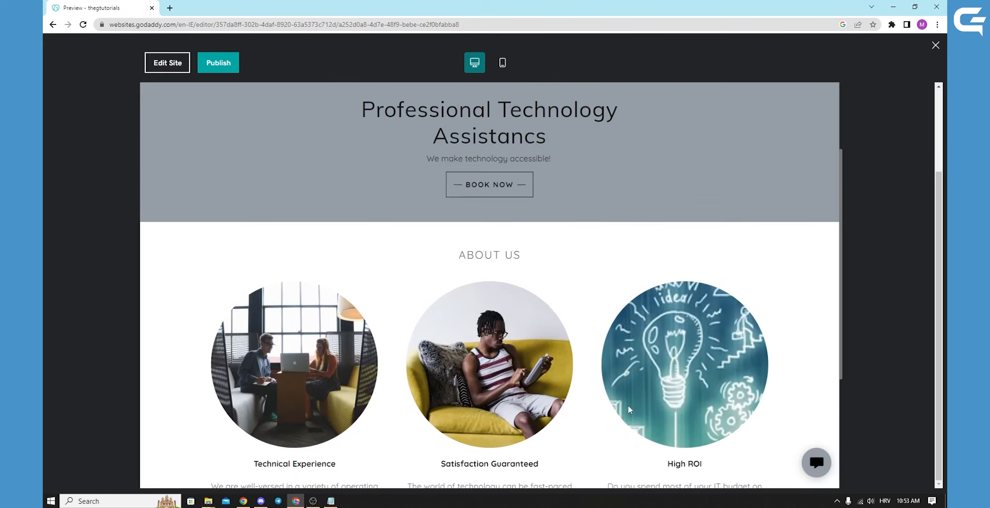
scroll(509, 205, up, 3)
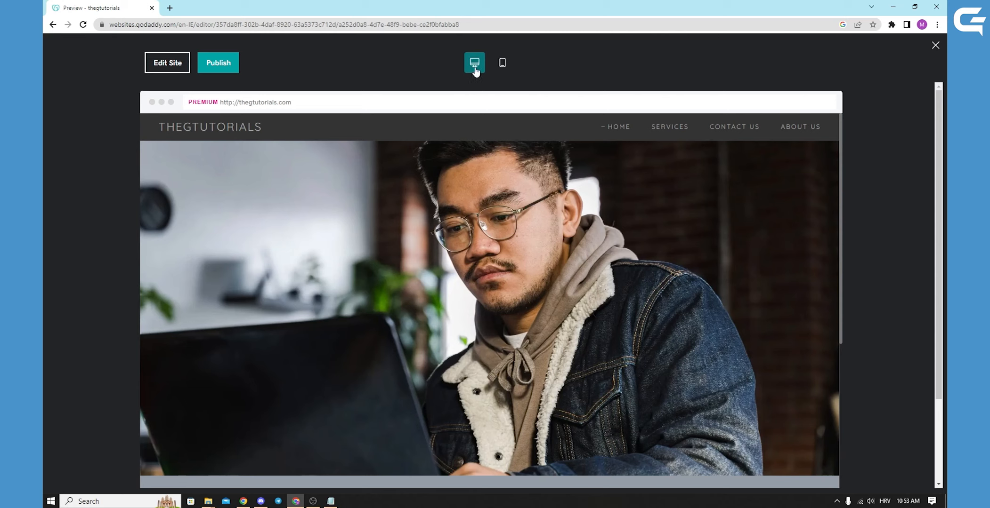
click(501, 64)
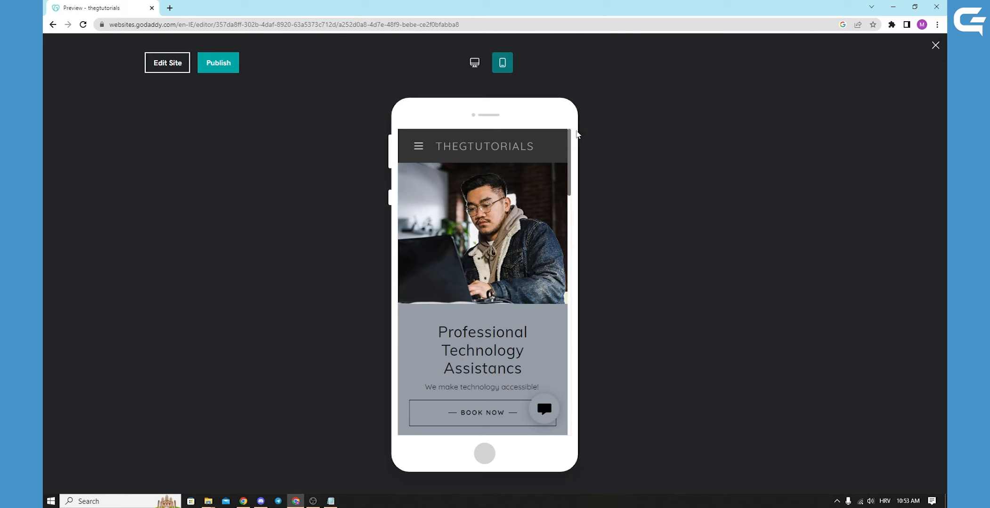
Look through the home page's cover and About us content groups in the mobile preview, returning to the cover
drag(570, 172, 475, 339)
click(472, 336)
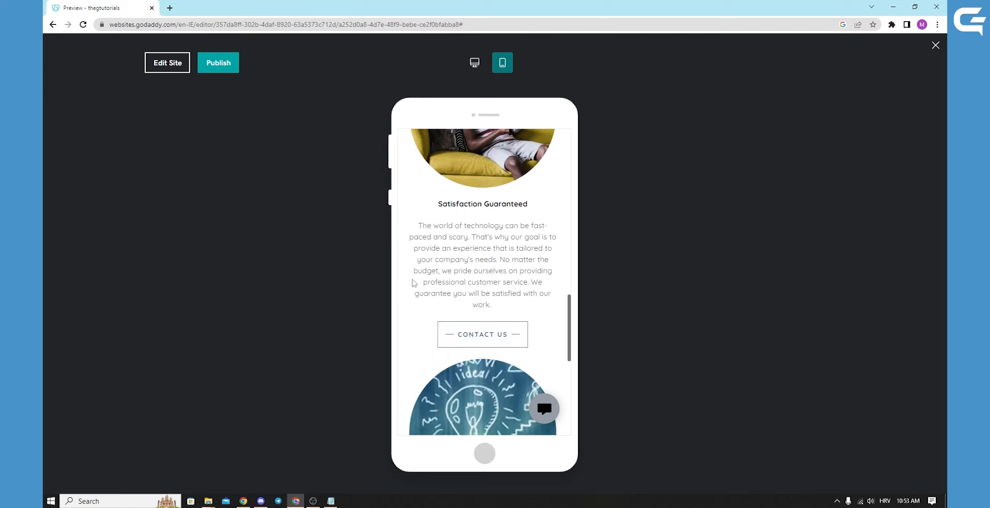
scroll(536, 312, up, 3)
scroll(537, 312, up, 5)
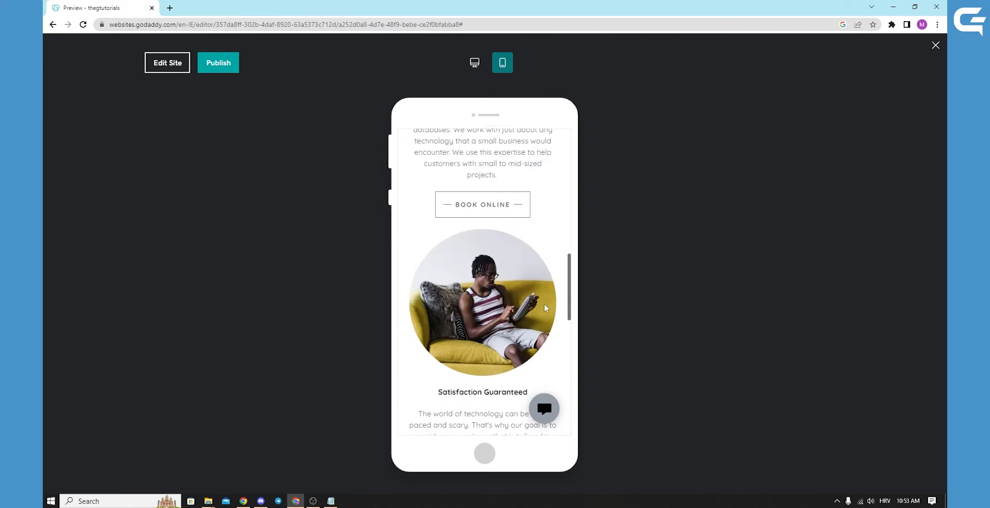
scroll(557, 281, up, 10)
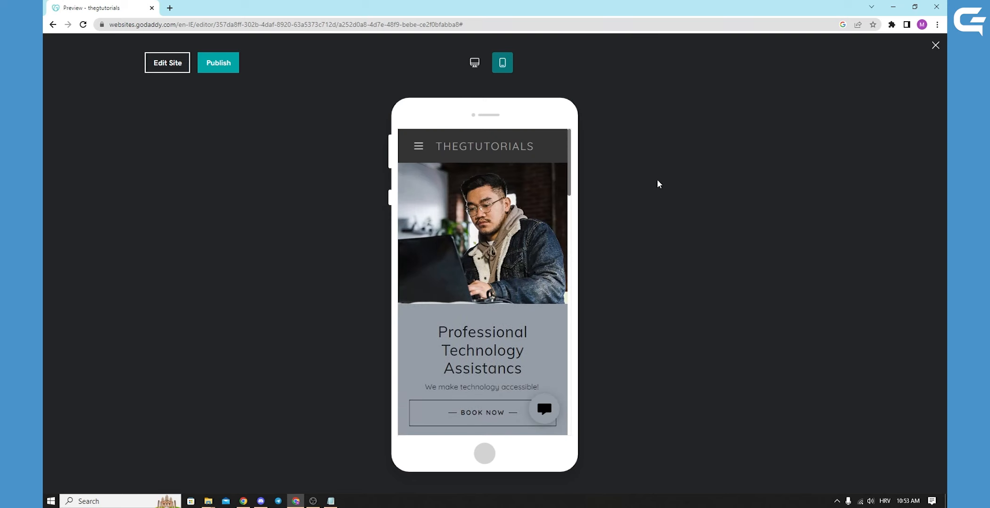
Switch the preview back to desktop view and check the home page's cover, About us section and footer
click(475, 66)
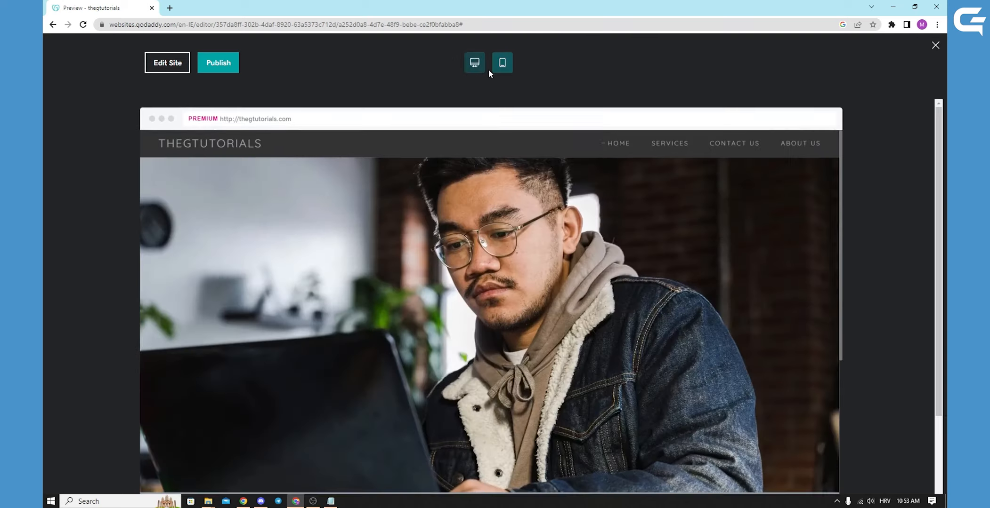
scroll(812, 139, down, 3)
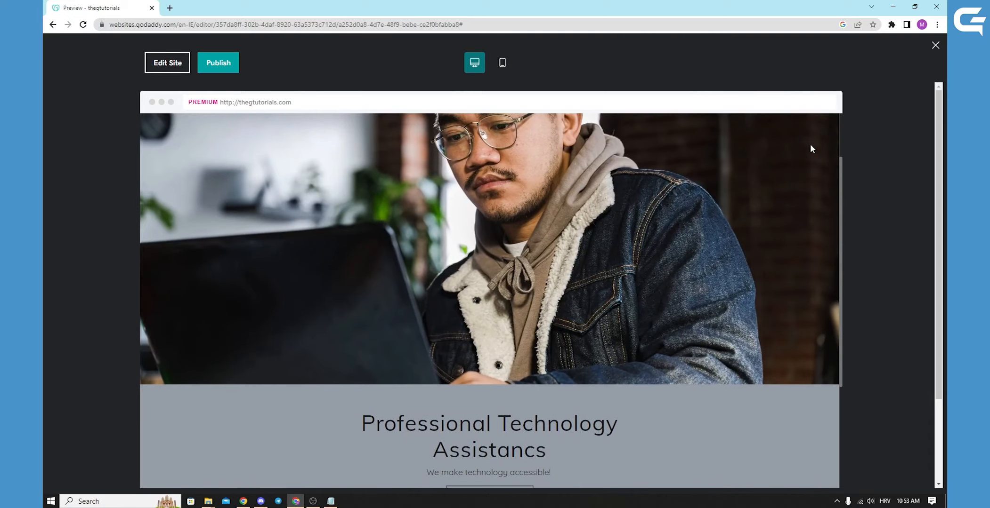
scroll(735, 170, down, 1)
scroll(612, 188, down, 1)
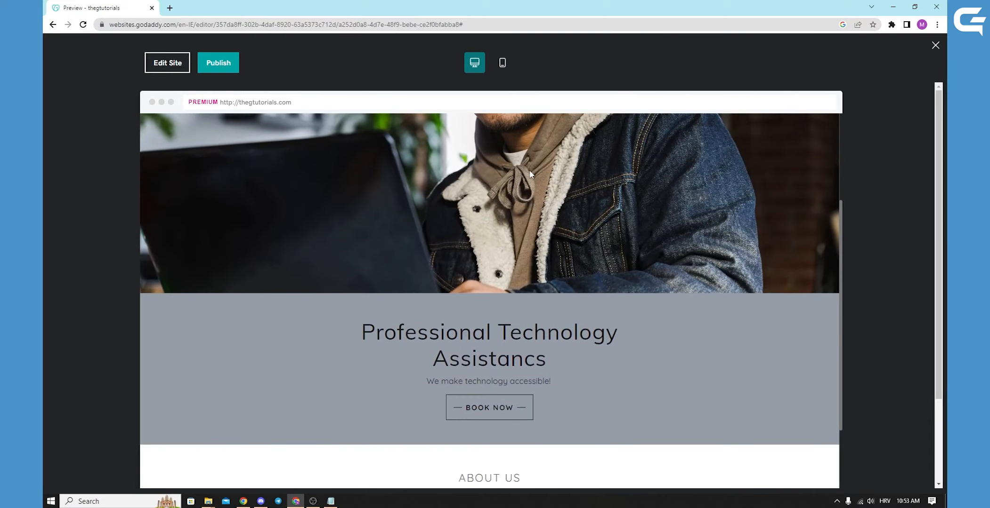
scroll(530, 174, down, 3)
scroll(530, 174, down, 2)
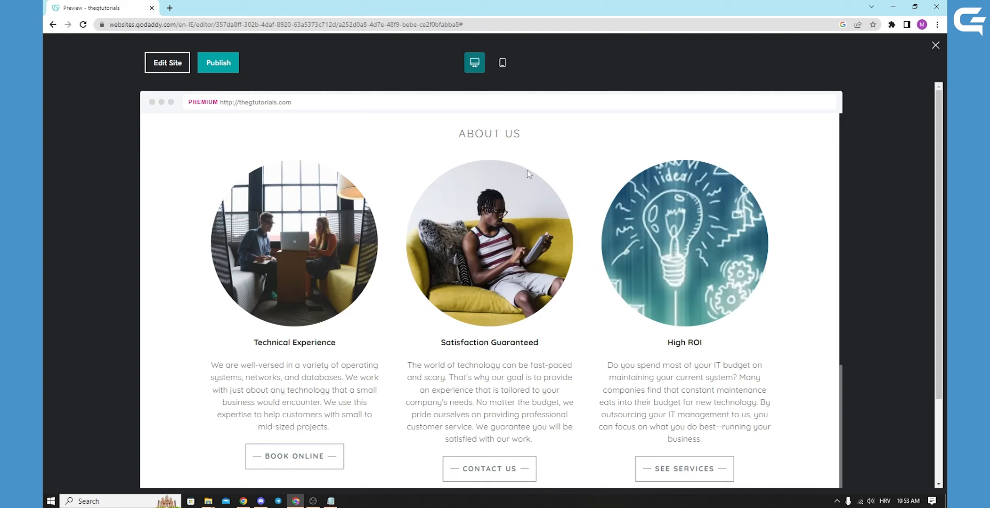
scroll(527, 174, down, 3)
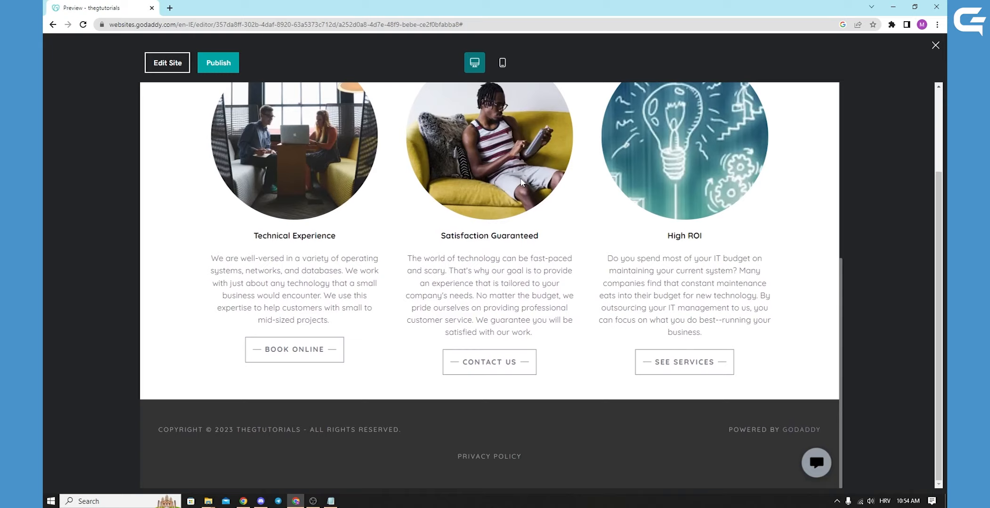
scroll(521, 182, up, 5)
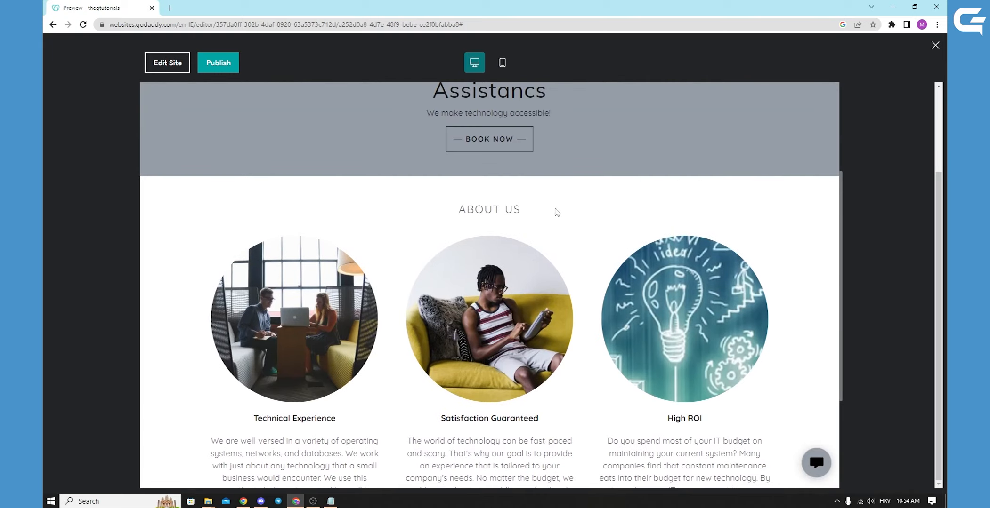
scroll(542, 203, up, 6)
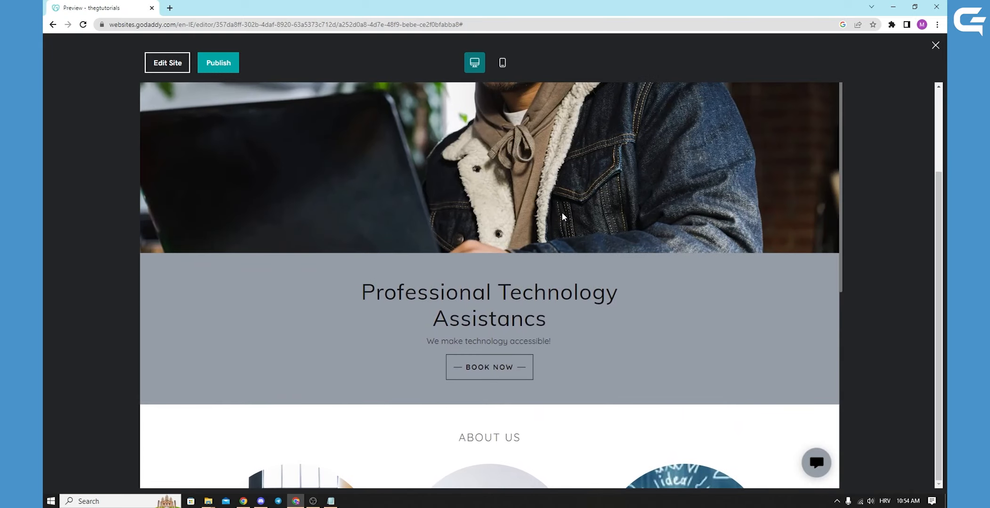
scroll(562, 217, up, 3)
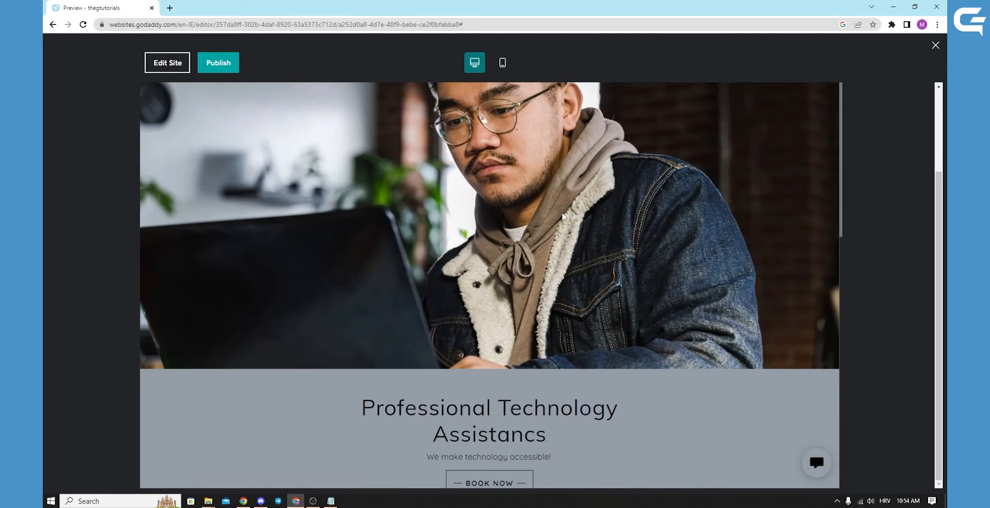
scroll(562, 217, up, 3)
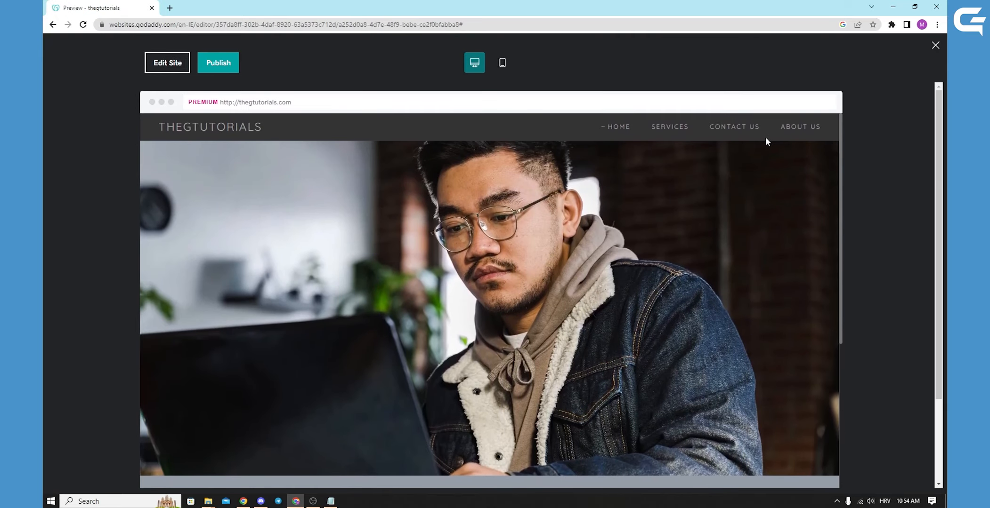
scroll(766, 152, down, 14)
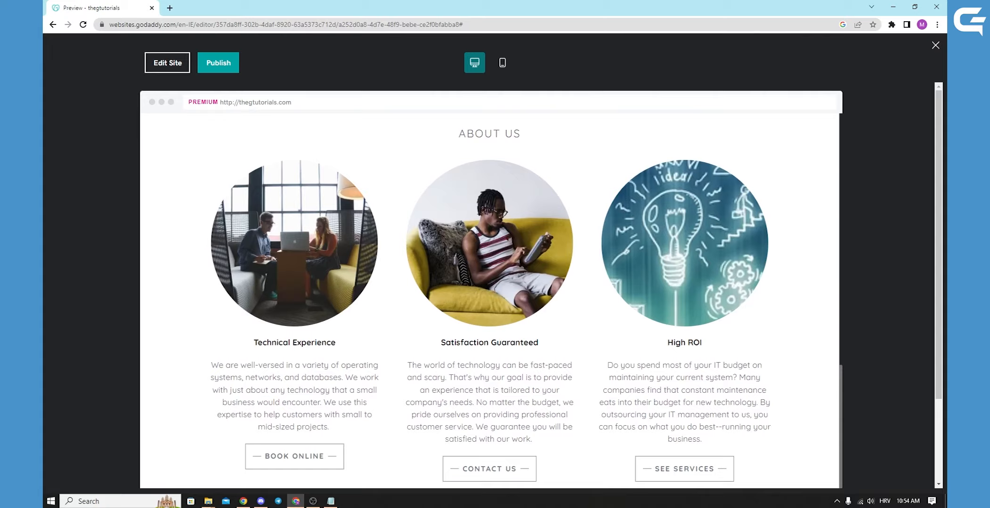